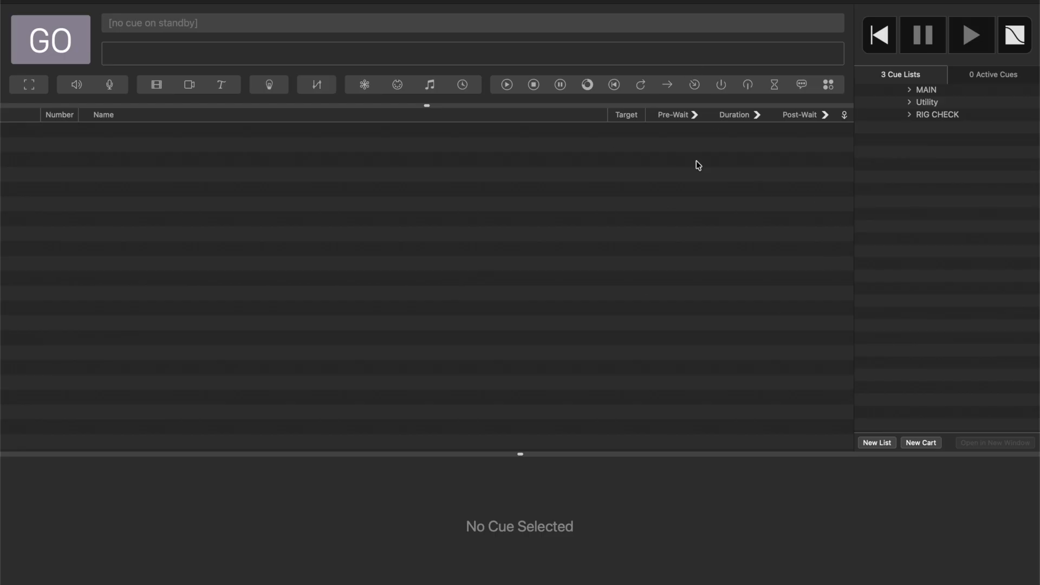
Review the contents of the MAIN and RIG CHECK cue lists, including the speaker and OSC check cues.
left_click(940, 90)
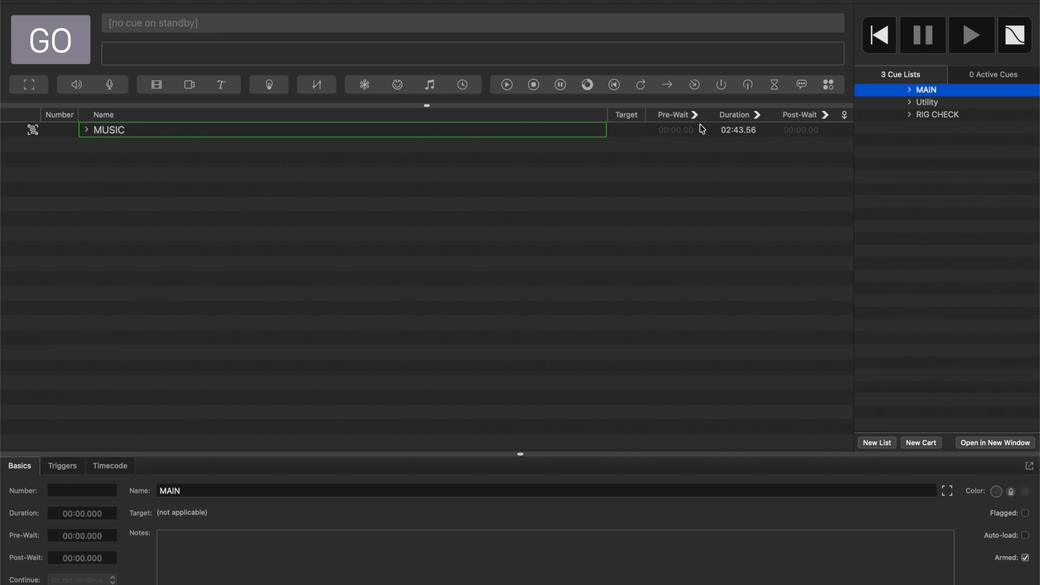
left_click(952, 112)
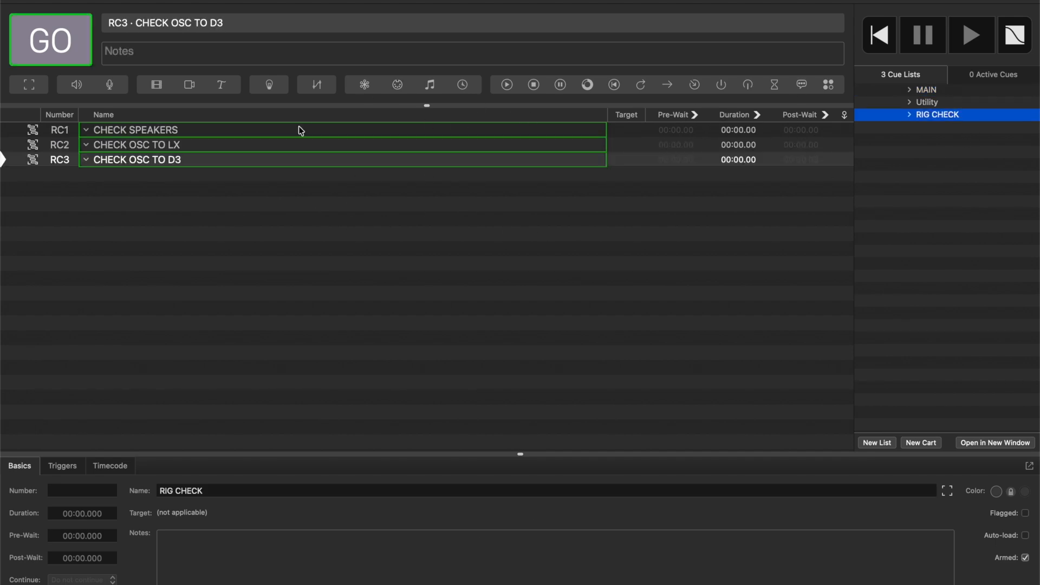
left_click(217, 128)
key("Down")
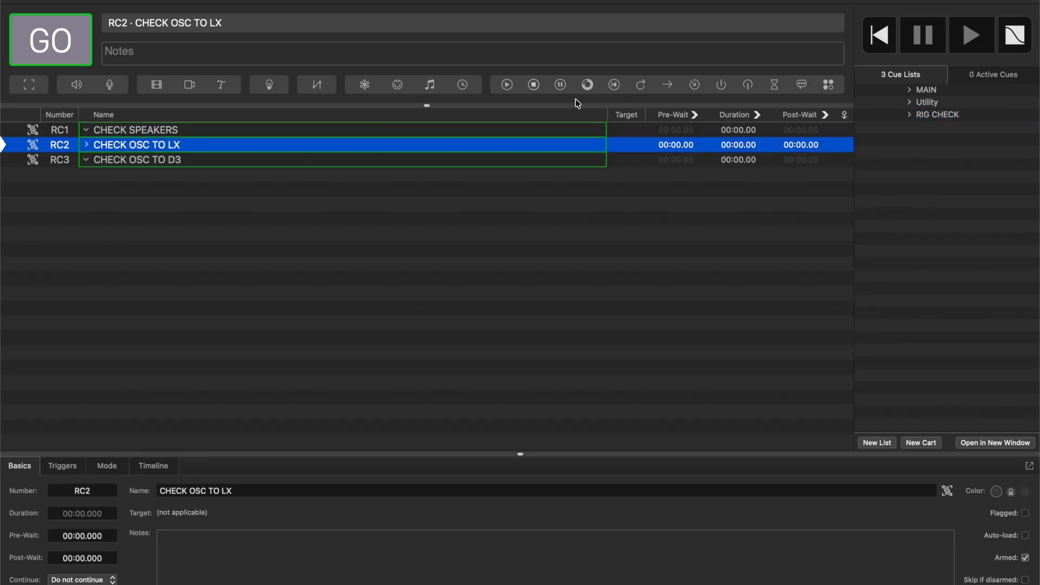
Create a group cue in the Utility cue list, named RUN RIG CHECK and numbered U1.
left_click(949, 108)
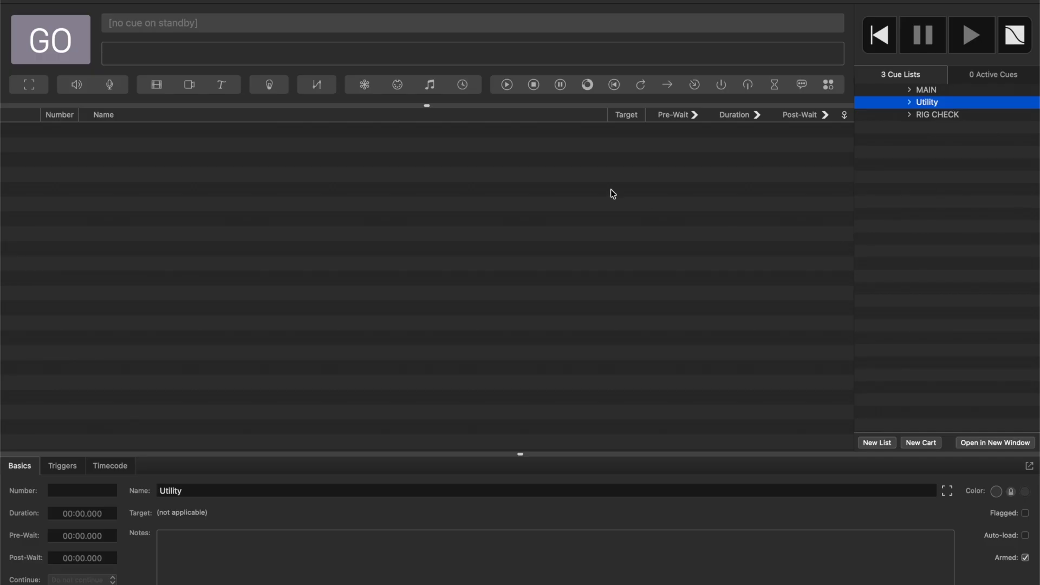
left_click(28, 84)
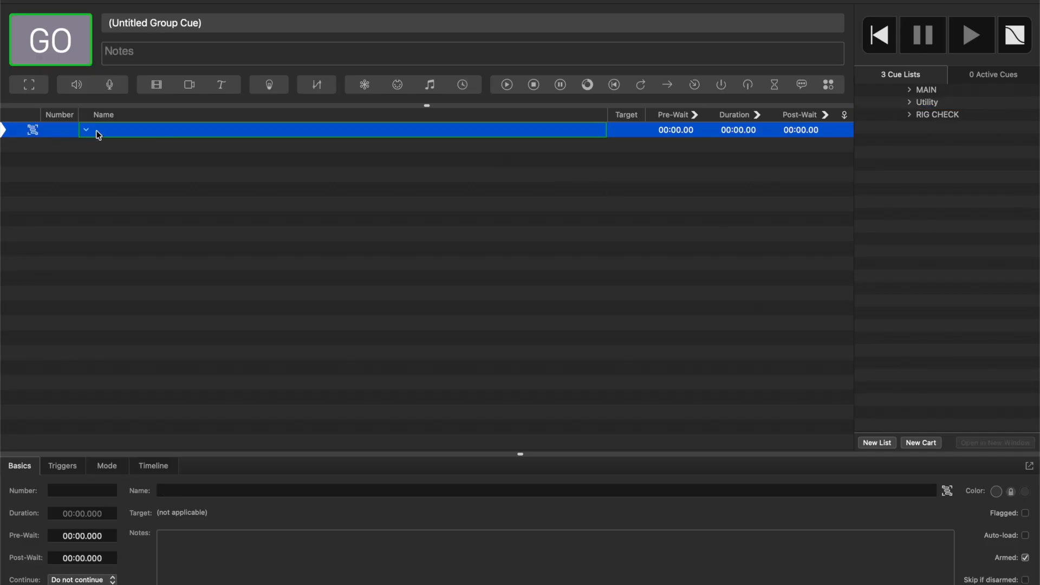
type("RUN RIG CHECK")
key("Return")
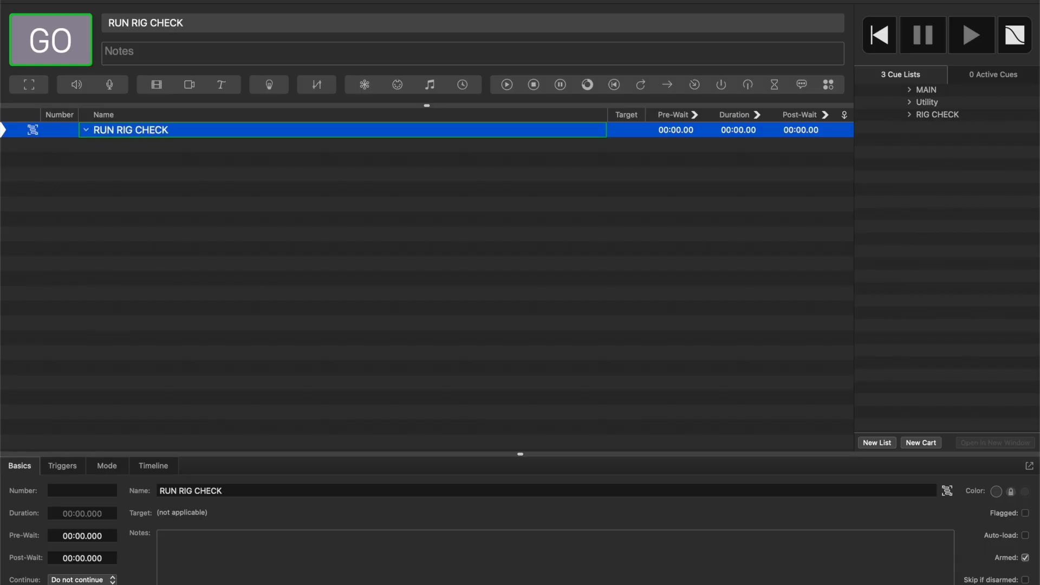
type("U1")
key("Return")
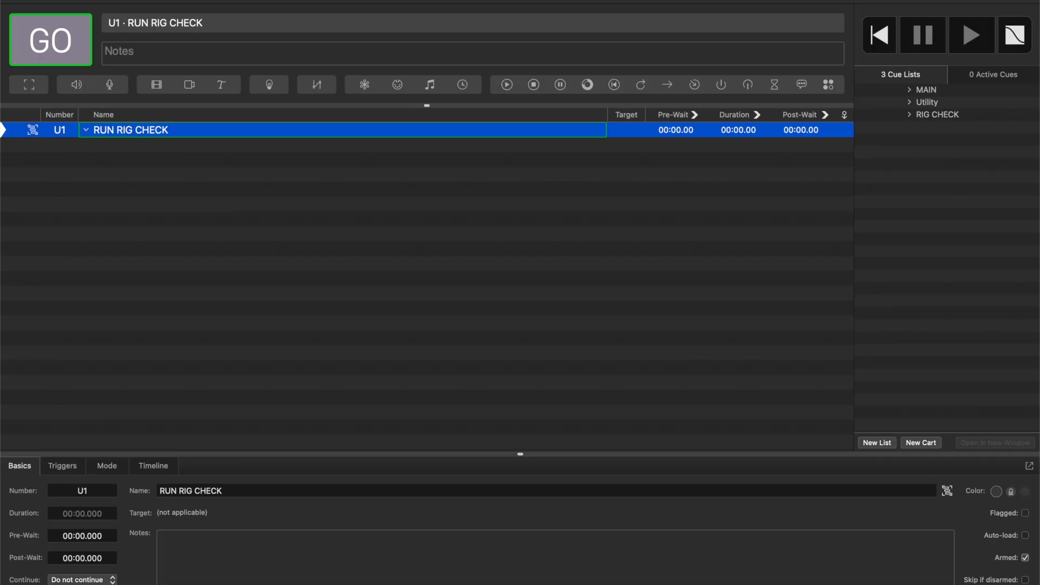
Set the workspace to start cue number U1 when it opens.
key("super+comma")
left_click(296, 209)
left_click(497, 211)
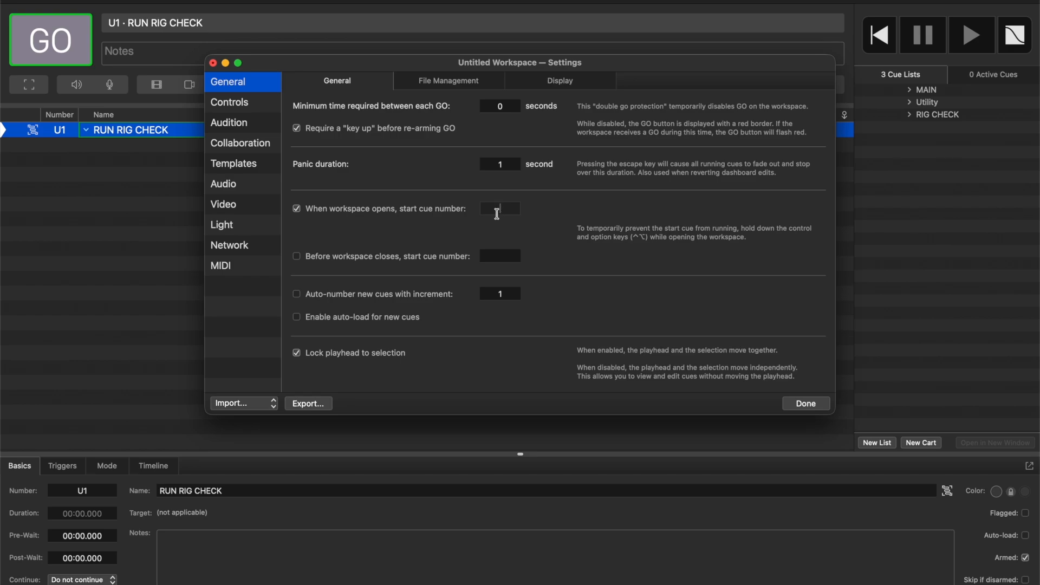
type("U1")
key("Return")
left_click(809, 405)
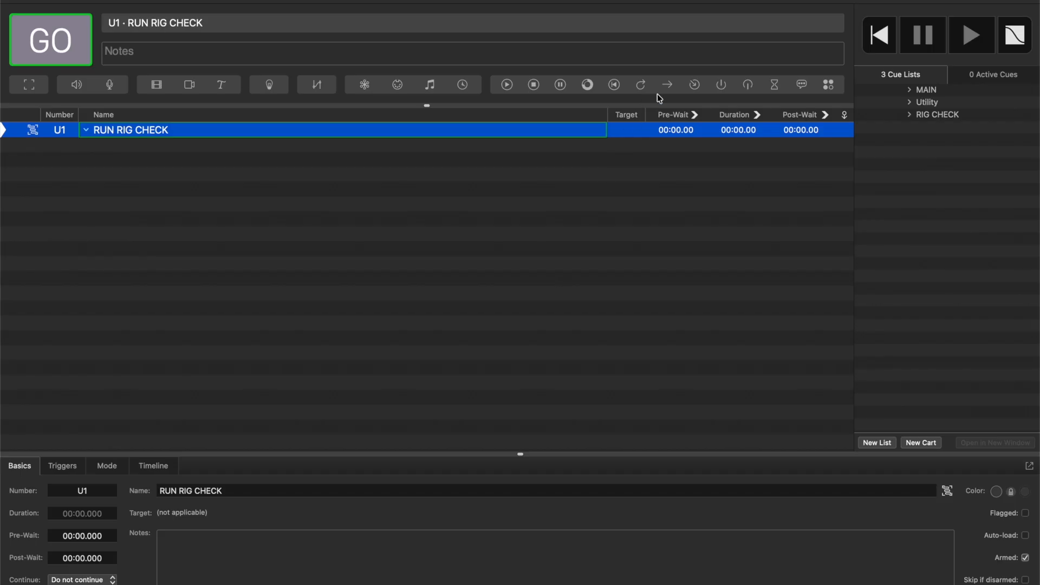
Add a GoTo cue inside the RUN RIG CHECK group and set its target to RC1.
left_click_drag(670, 91, 448, 135)
left_click(103, 147)
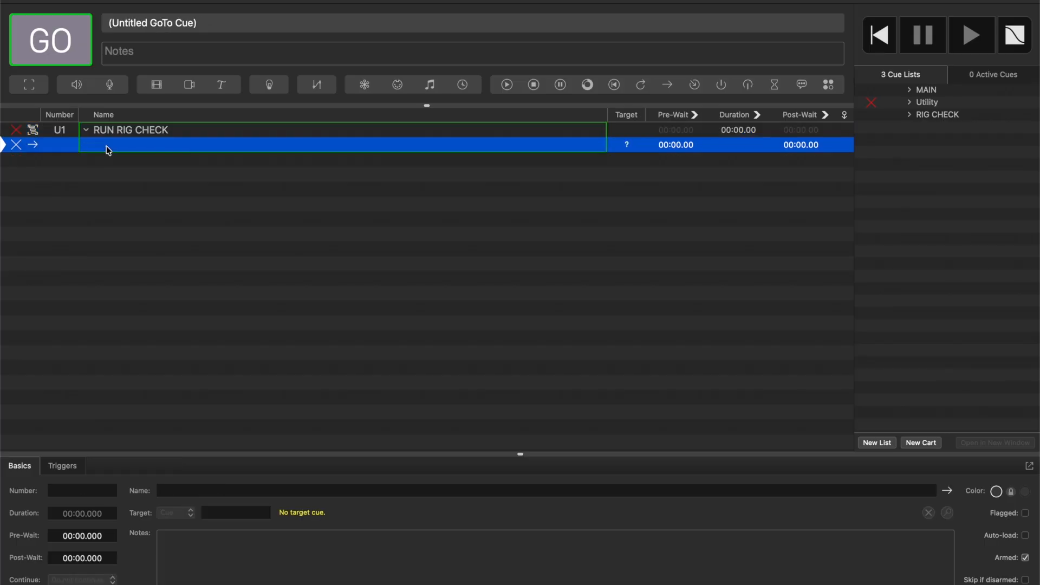
left_click(237, 512)
type("RC1")
key("Return")
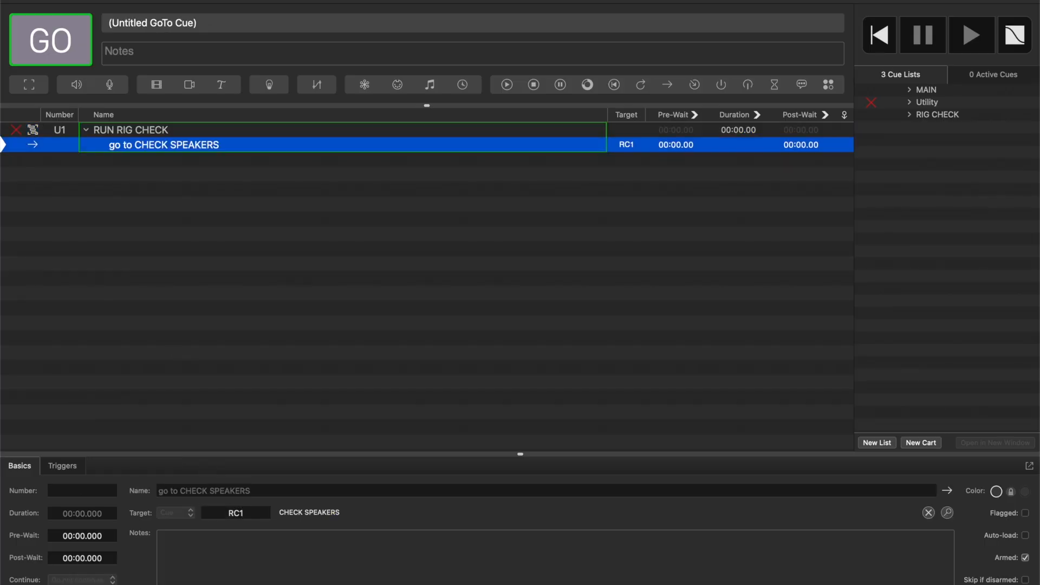
Run cue U1 and check the playhead position in the RIG CHECK cue list.
left_click(152, 134)
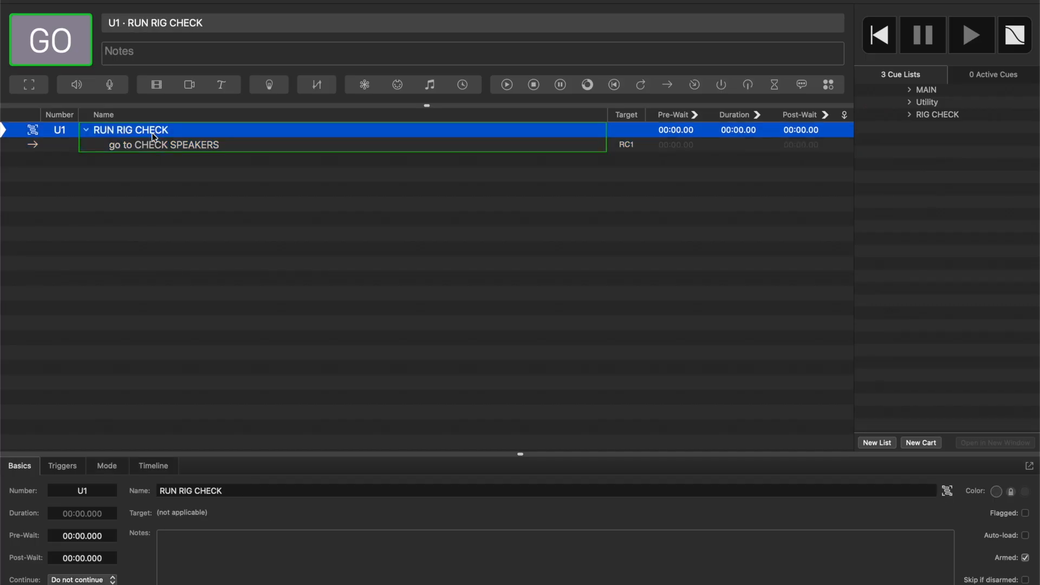
key("space")
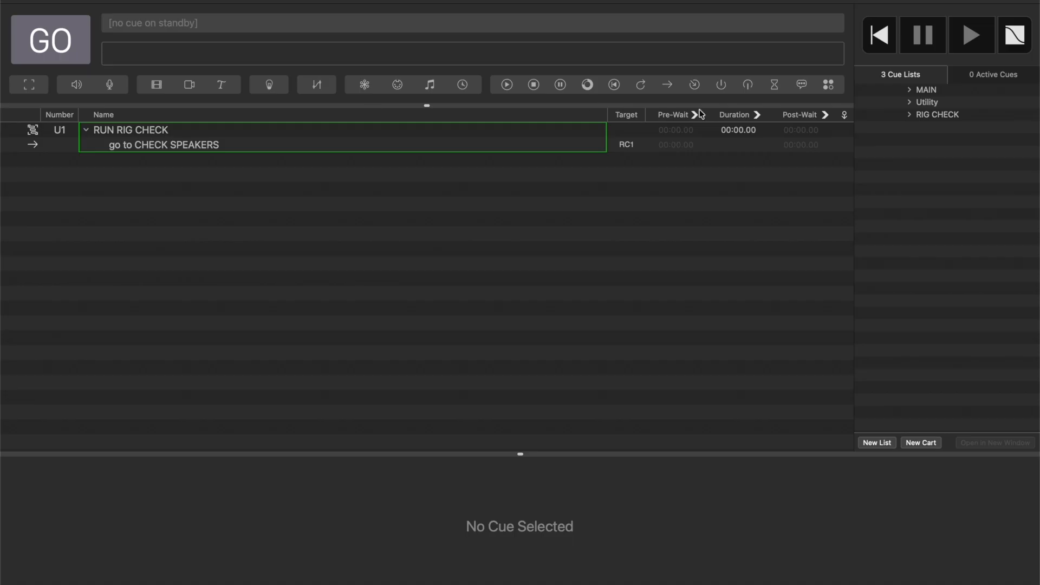
left_click(938, 114)
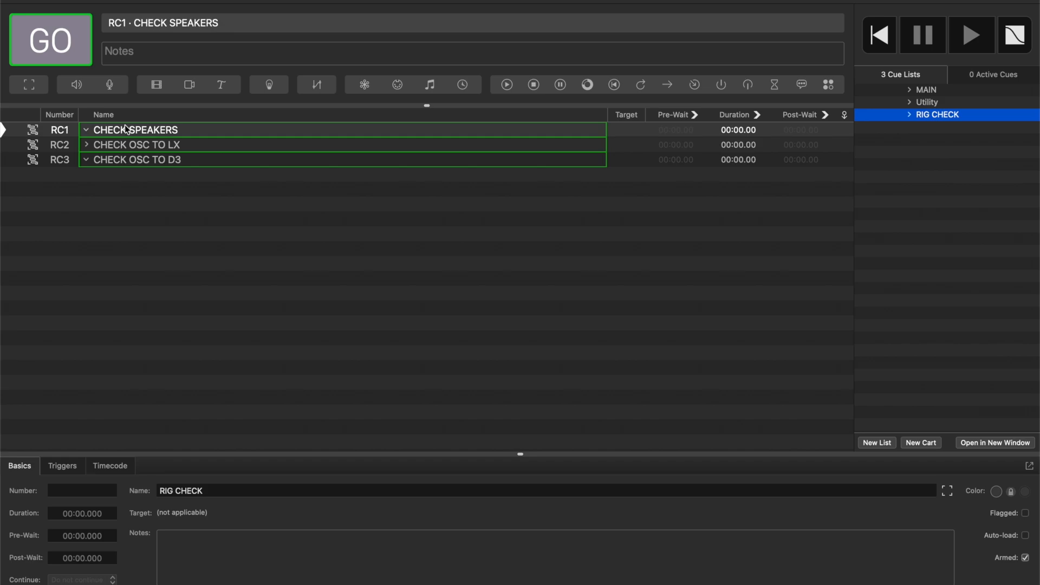
Add a Script cue after the GoTo cue in the Utility list's RUN RIG CHECK group and name it "change cue list".
left_click(928, 102)
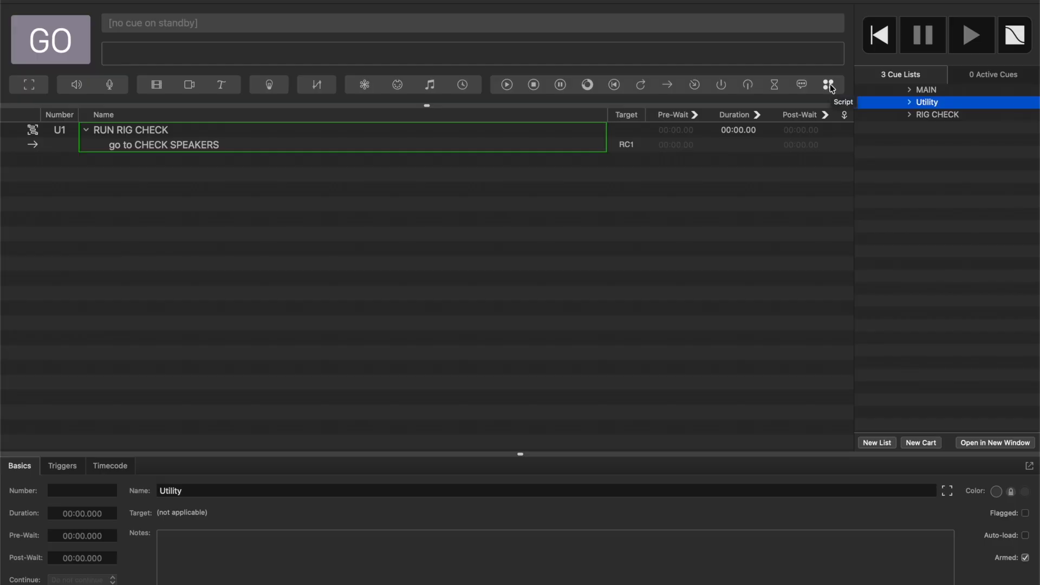
left_click_drag(833, 88, 185, 149)
double_click(170, 160)
type("change cue list")
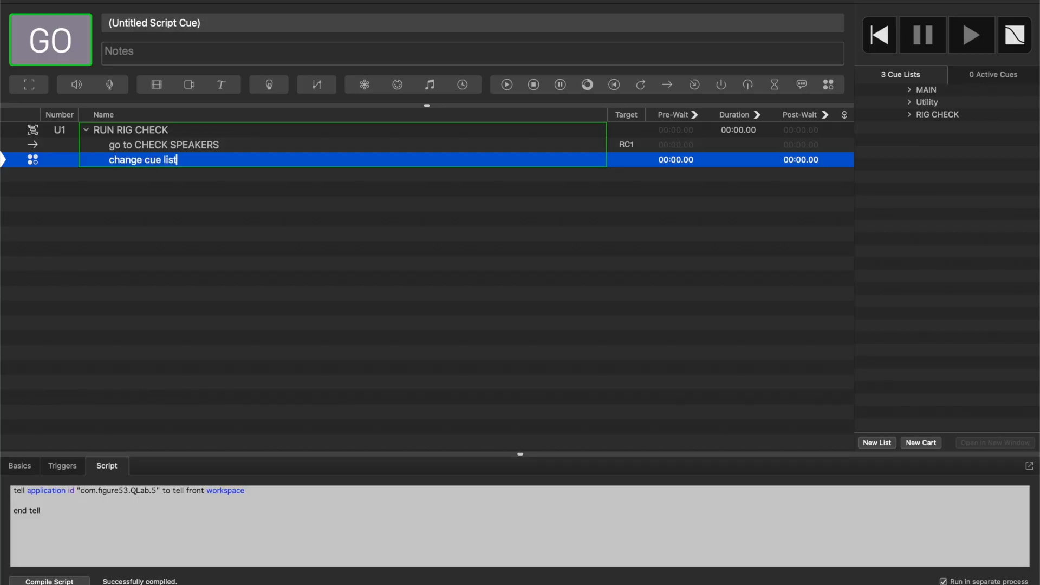
key("Return")
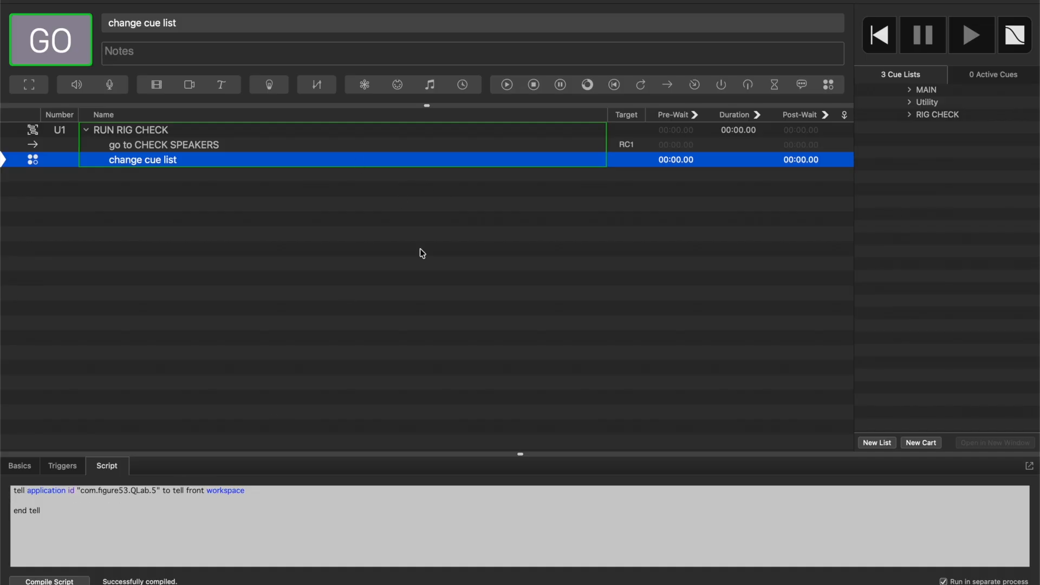
Add set current cue list to first cue list whose q name is "RIG CHECK" inside the script's tell block and compile it.
left_click(29, 502)
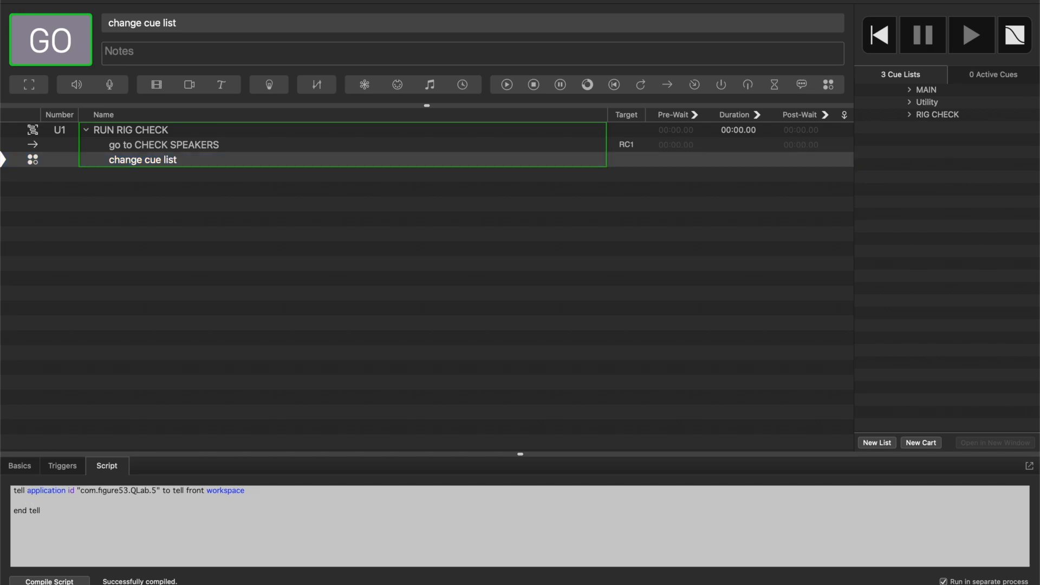
type("set current cue list to first cue list who")
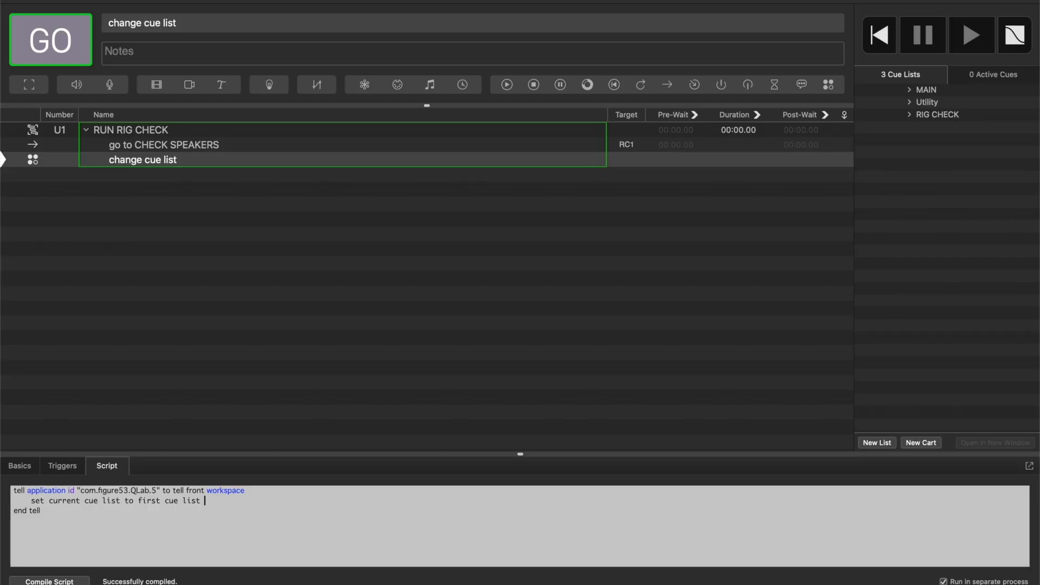
type("se q name is \"RIG CHECK\"")
left_click(61, 580)
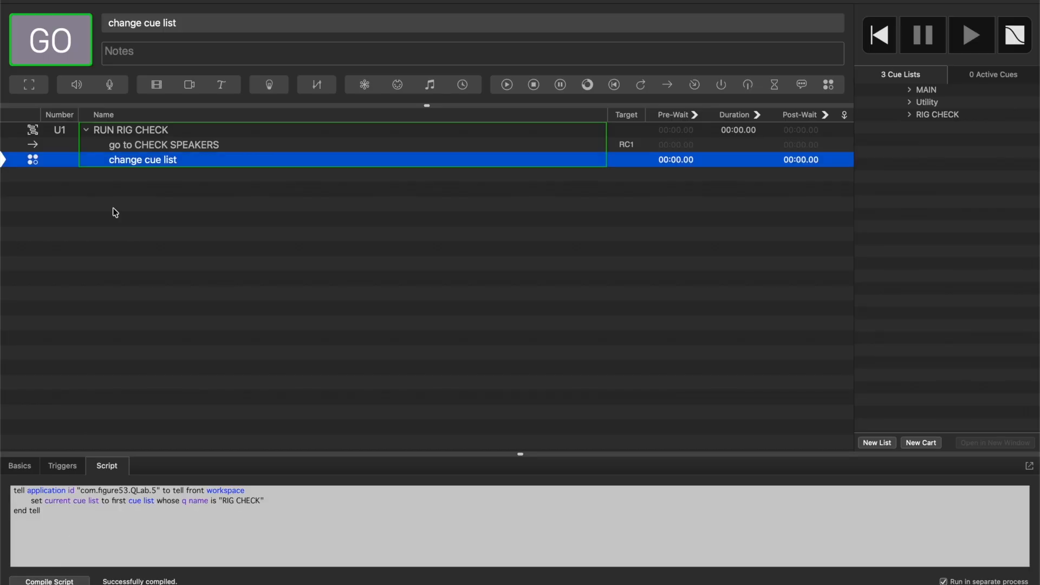
Test the list change by running cue U1, and step through the RIG CHECK cues to RC3.
left_click(161, 133)
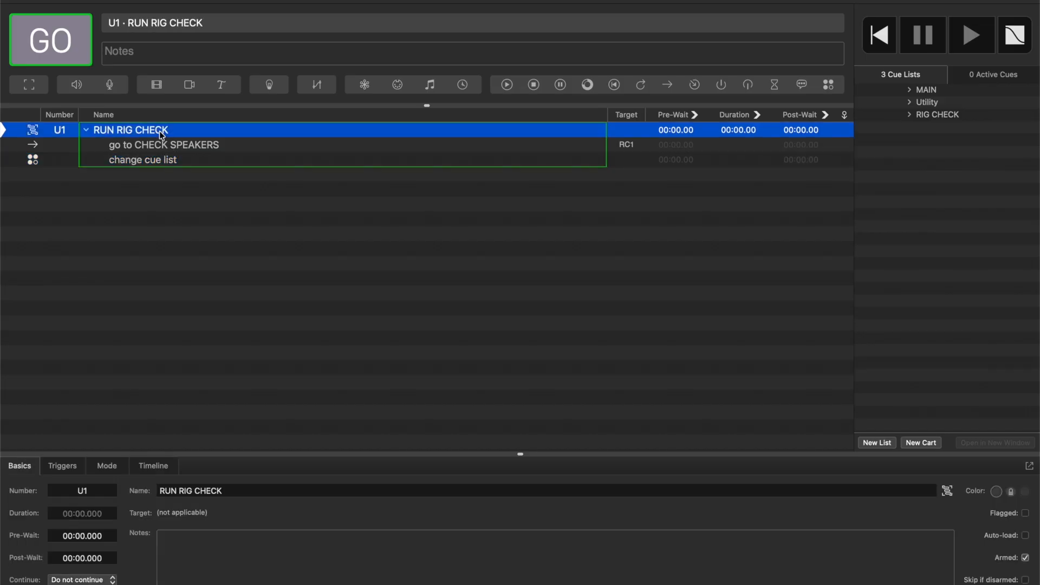
key("space")
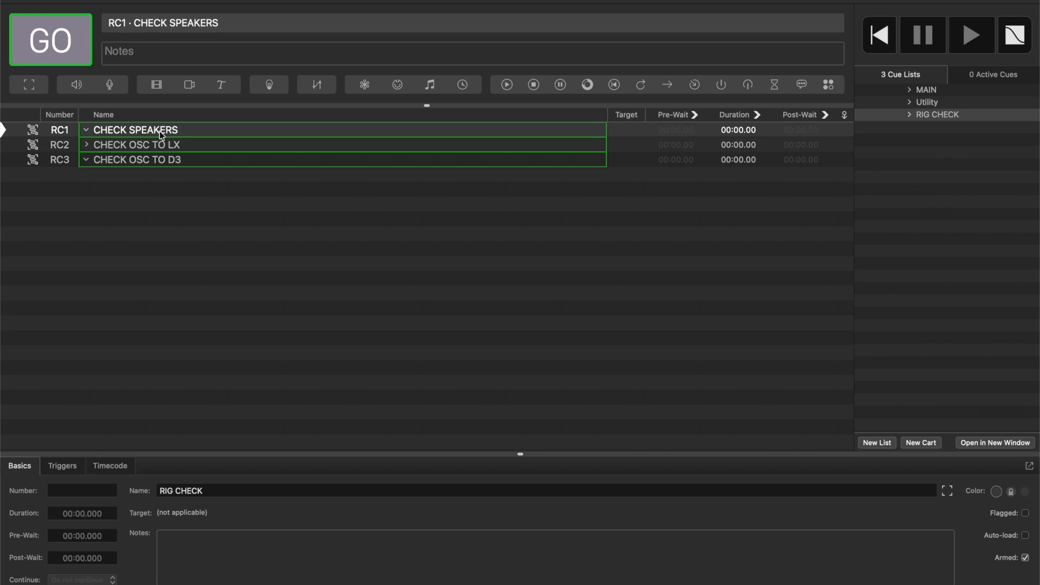
left_click(216, 135)
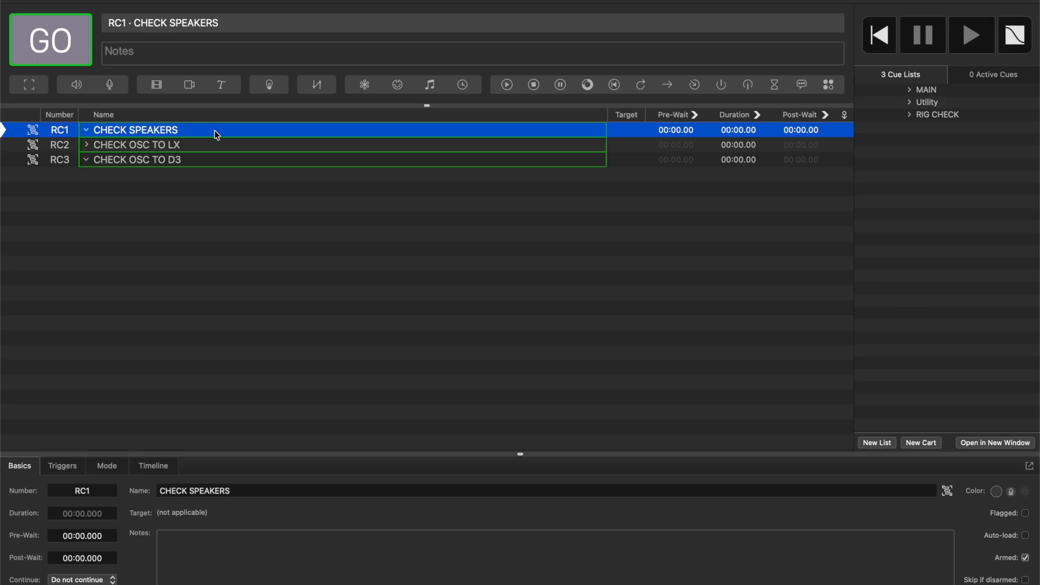
key("Down")
key("Down")
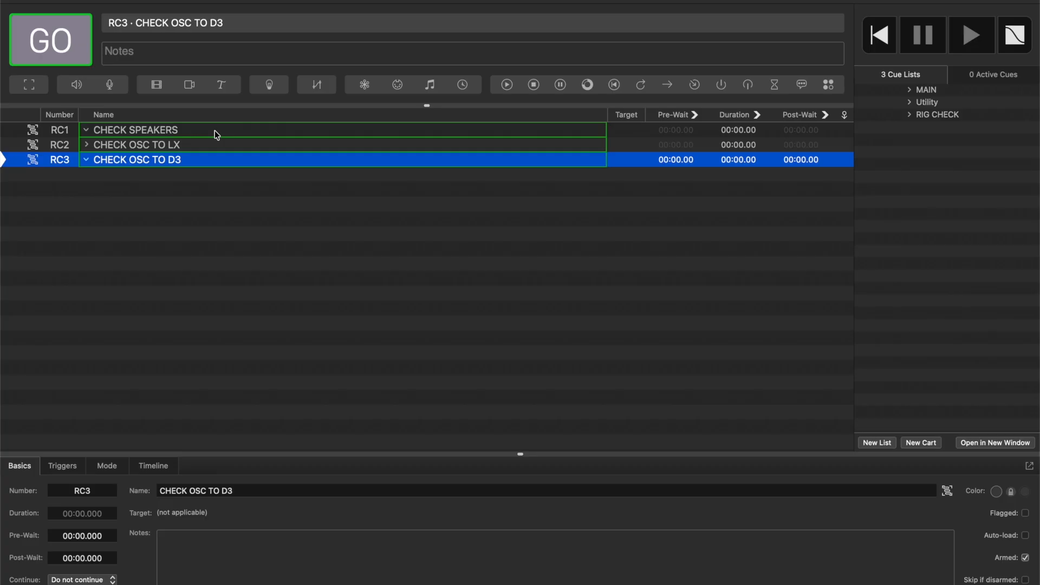
Add a second Script cue at the end of the Utility list's RUN RIG CHECK group, named "The the OP to turn on the PA".
left_click(948, 104)
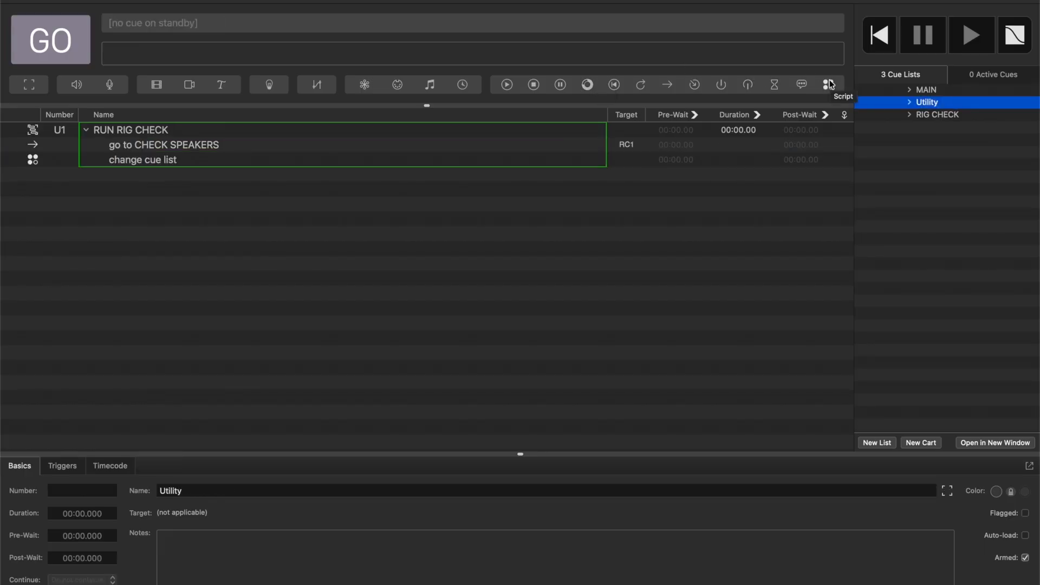
left_click_drag(312, 176, 255, 166)
double_click(139, 172)
type("The the ")
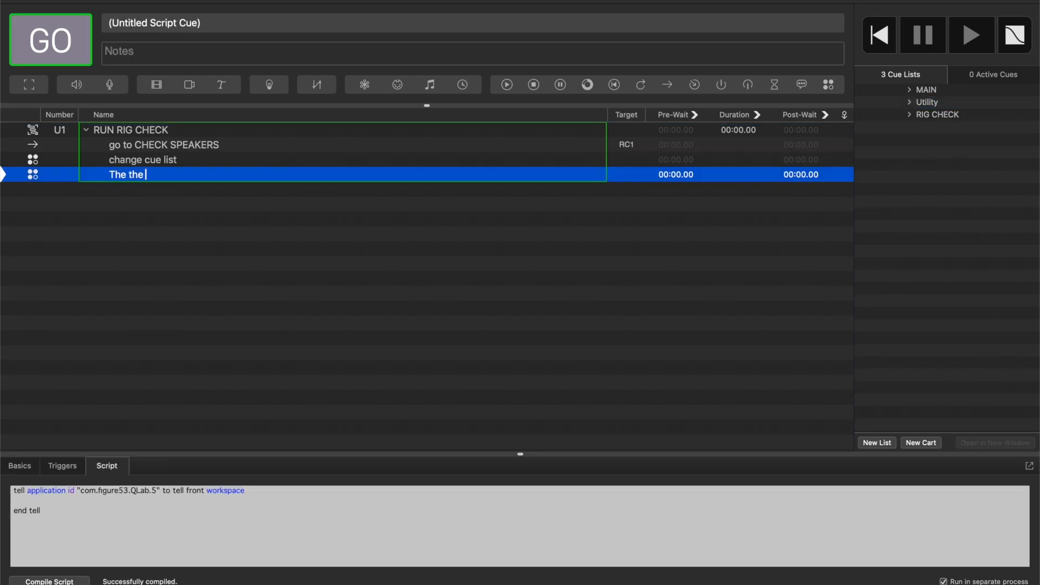
type("OP to turn on the PA")
left_click(146, 219)
left_click(181, 174)
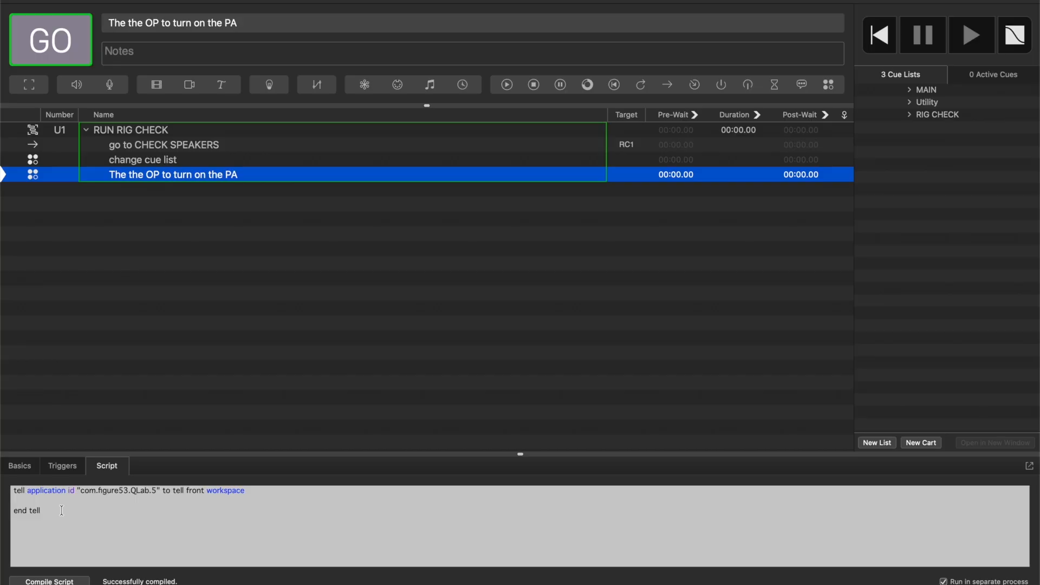
Replace the new Script cue's default code with a display dialog command and compile it.
left_click_drag(61, 511, 11, 490)
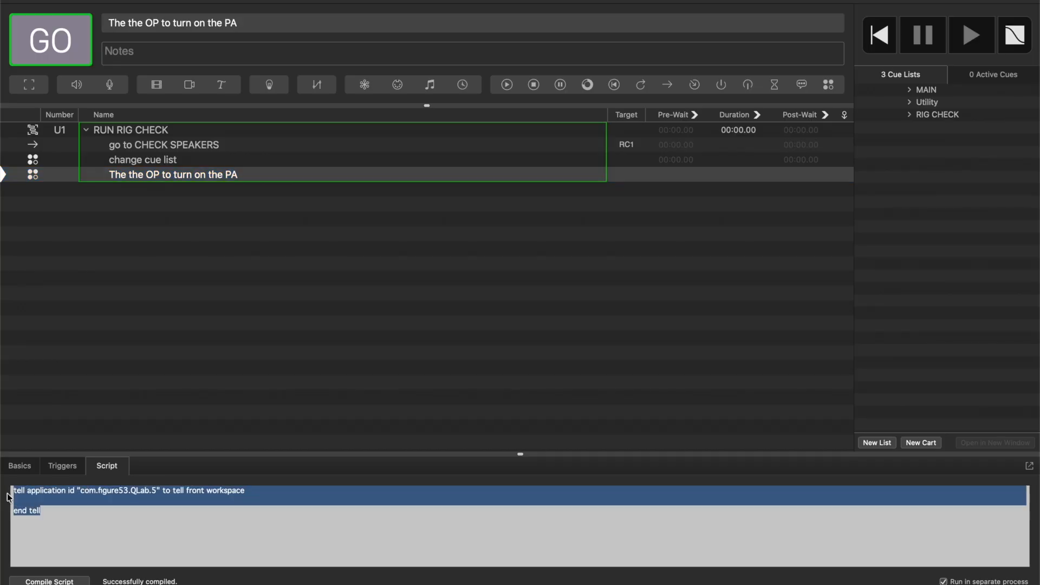
key("BackSpace")
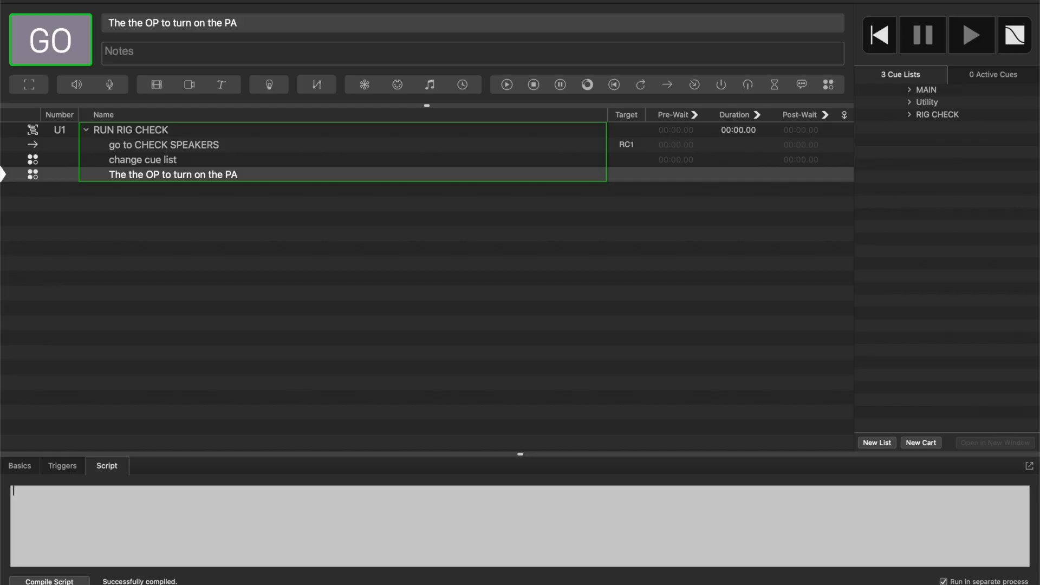
type("display dialog")
left_click(57, 582)
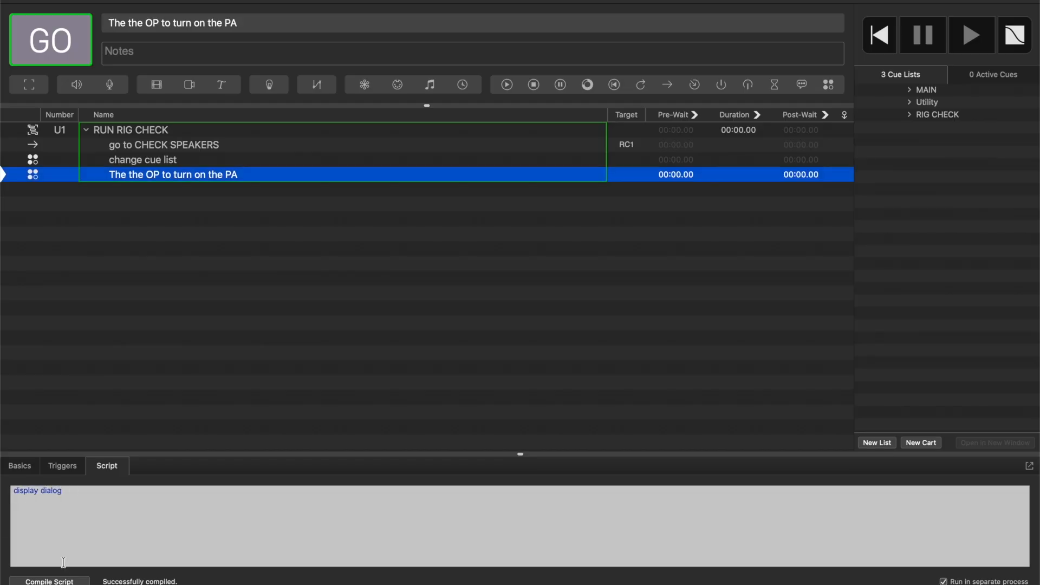
Give the dialog command the quoted multi-line message "HELLO", "Open R1 and go online", "Turn on the PA", "Unmute", and compile the script.
left_click(70, 492)
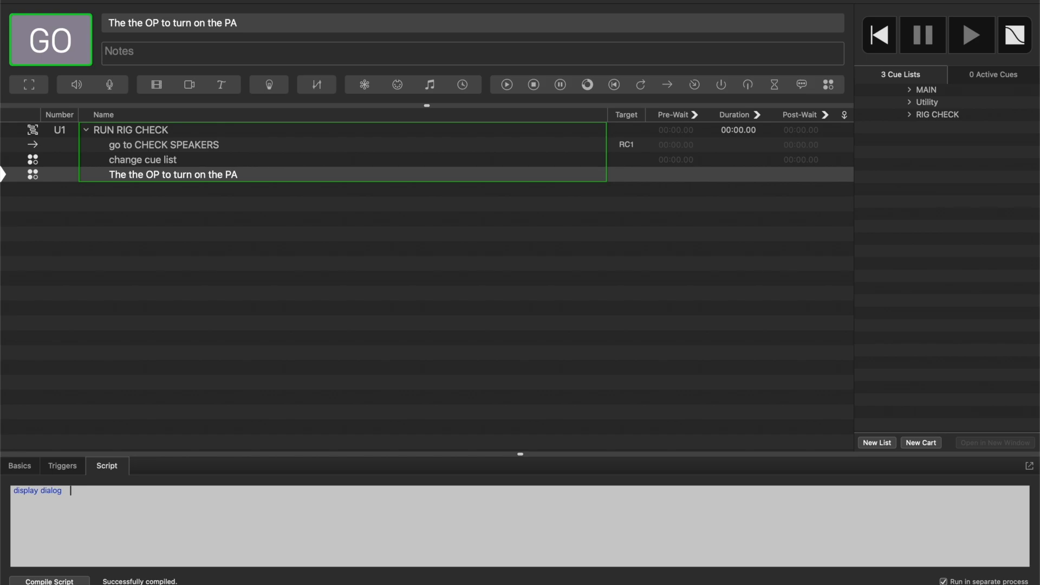
type("\"HELLO")
key("Return")
key("Return")
type("Open R1 ")
type("and go online")
type(" T")
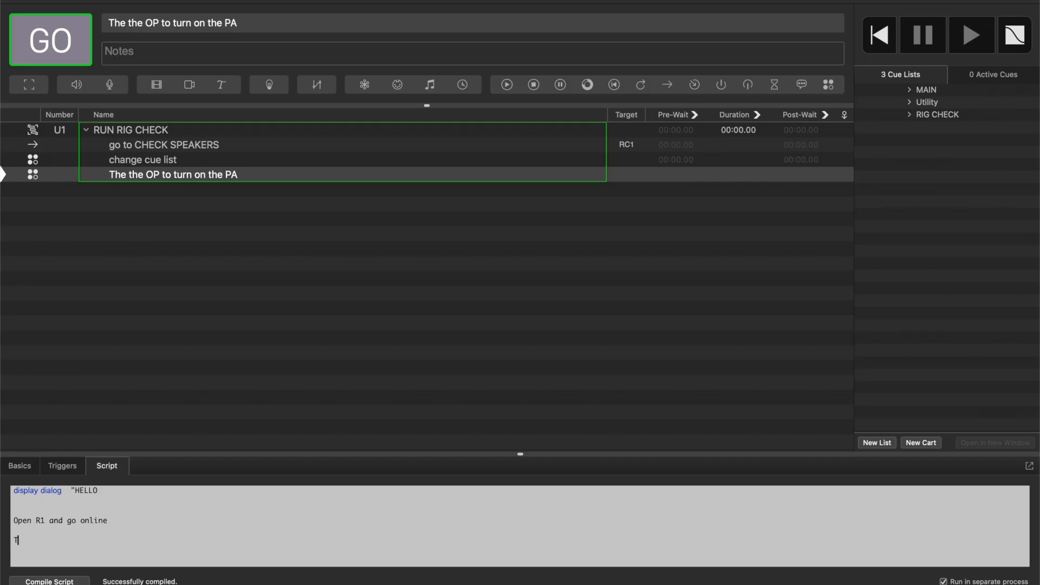
type("urn on t")
type("he PA ")
type("Unmute")
key("BackSpace")
type("\"")
left_click(50, 580)
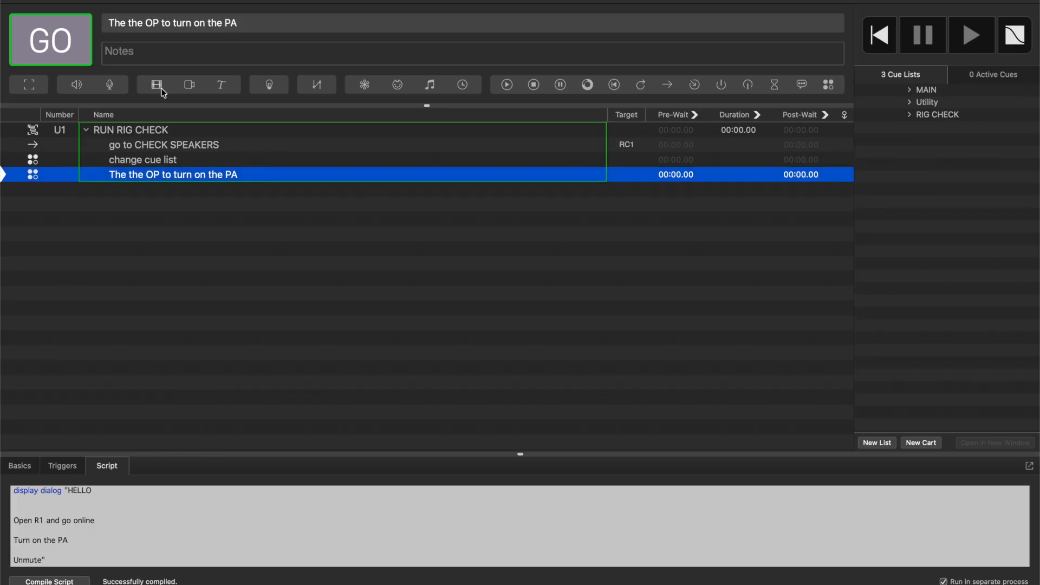
Run the RUN RIG CHECK group to test the dialog, accept the message, and advance from RC1 to RC2.
left_click(153, 131)
key("space")
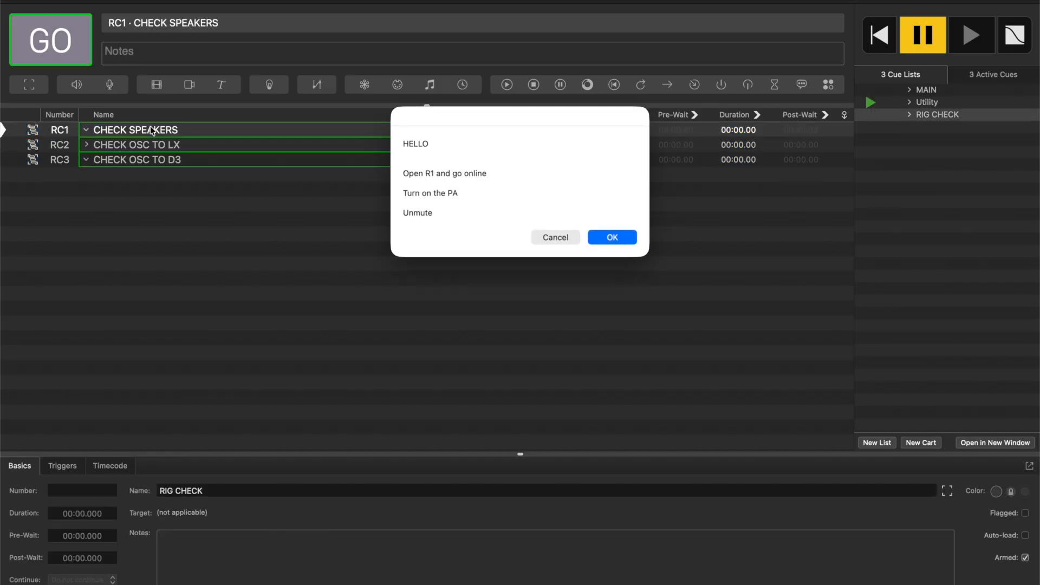
left_click(623, 237)
left_click(234, 130)
key("Down")
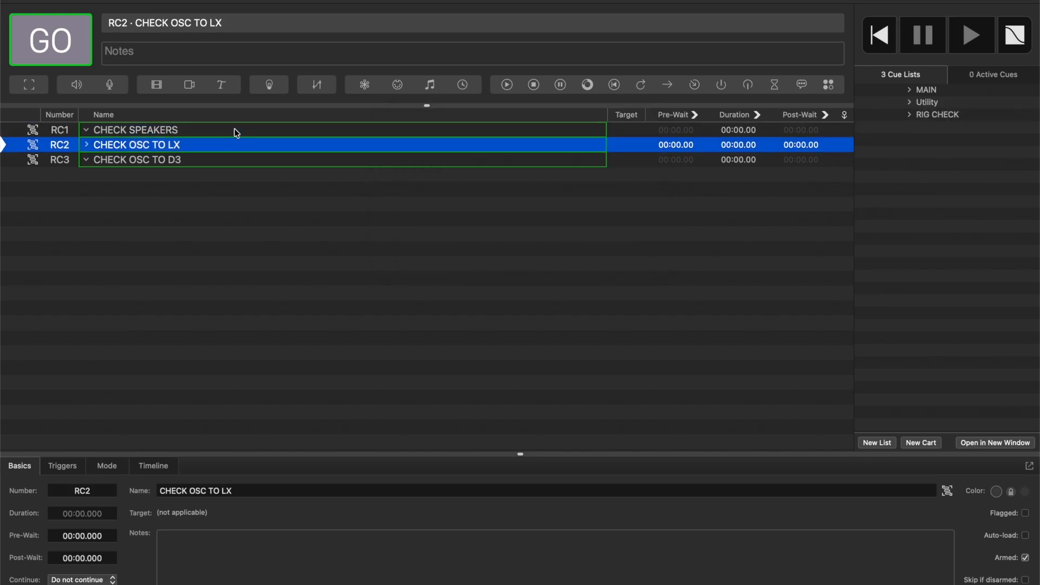
Advance to RC3 in the RIG CHECK list and run it as the last rig check cue.
key("Down")
key("space")
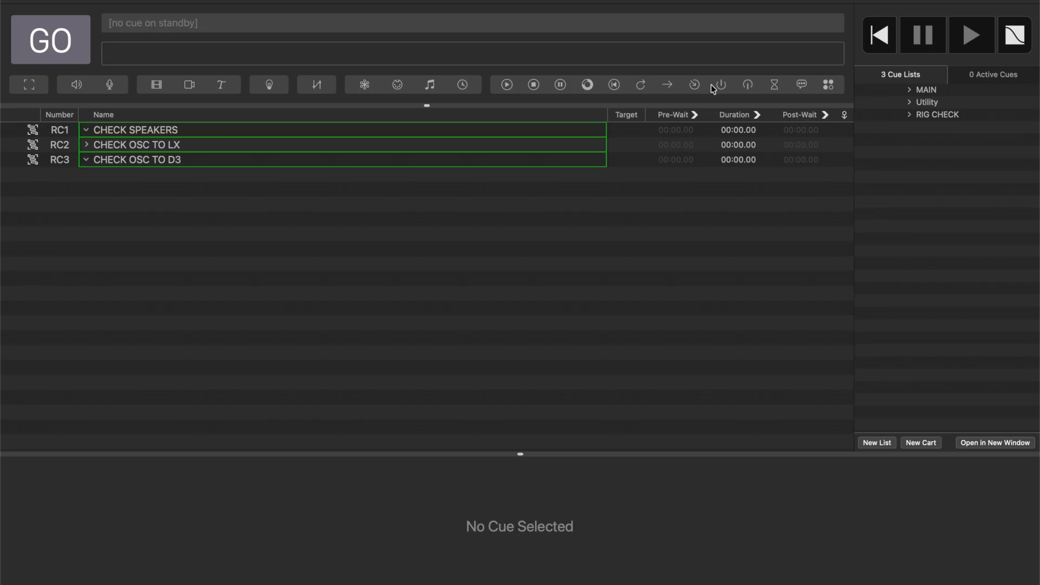
Duplicate the Utility list's RUN RIG CHECK group and number the copy U2.
left_click(945, 104)
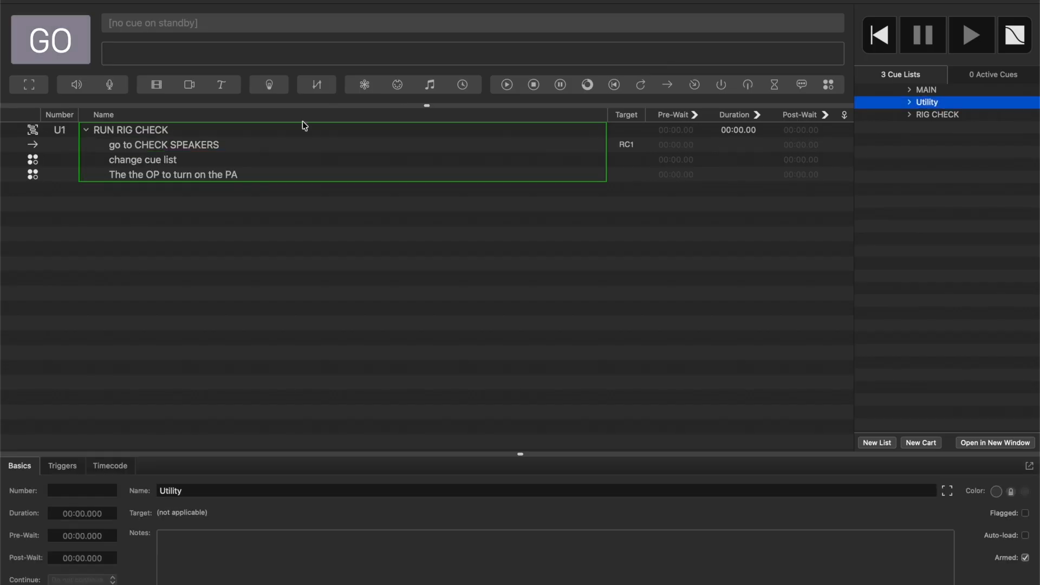
left_click(130, 132)
left_click(86, 130)
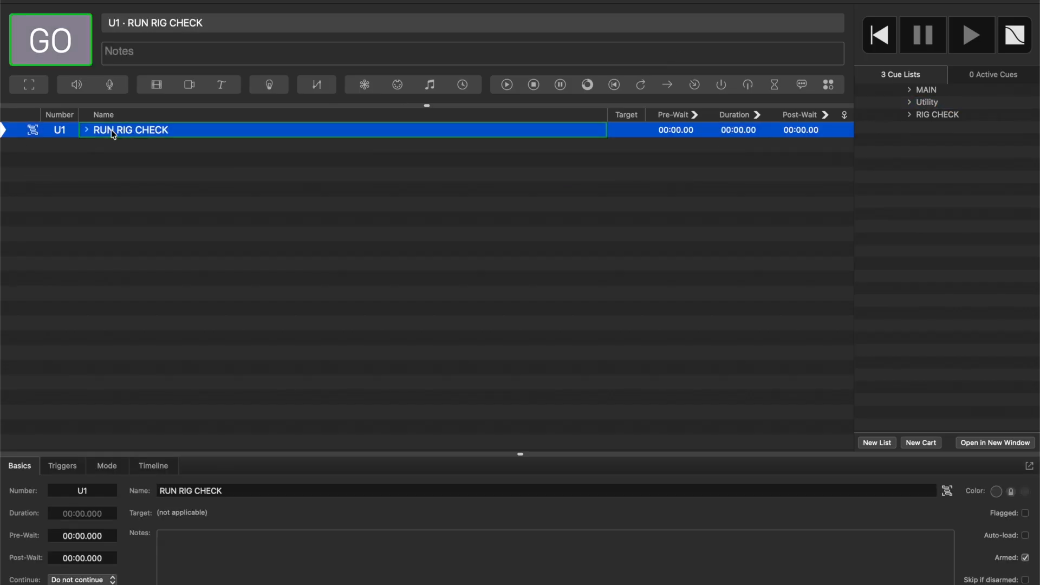
key("super+d")
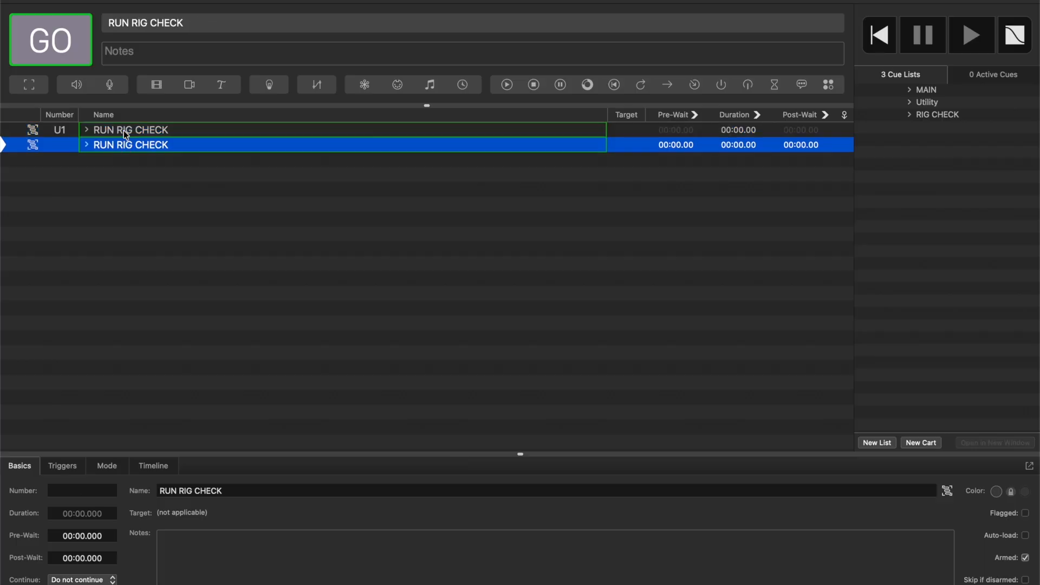
double_click(62, 145)
type("U2")
key("Return")
Rename group U2 in the Utility list to FINISH RIG CHECK.
double_click(176, 143)
left_click(175, 144)
left_click_drag(175, 144, 60, 145)
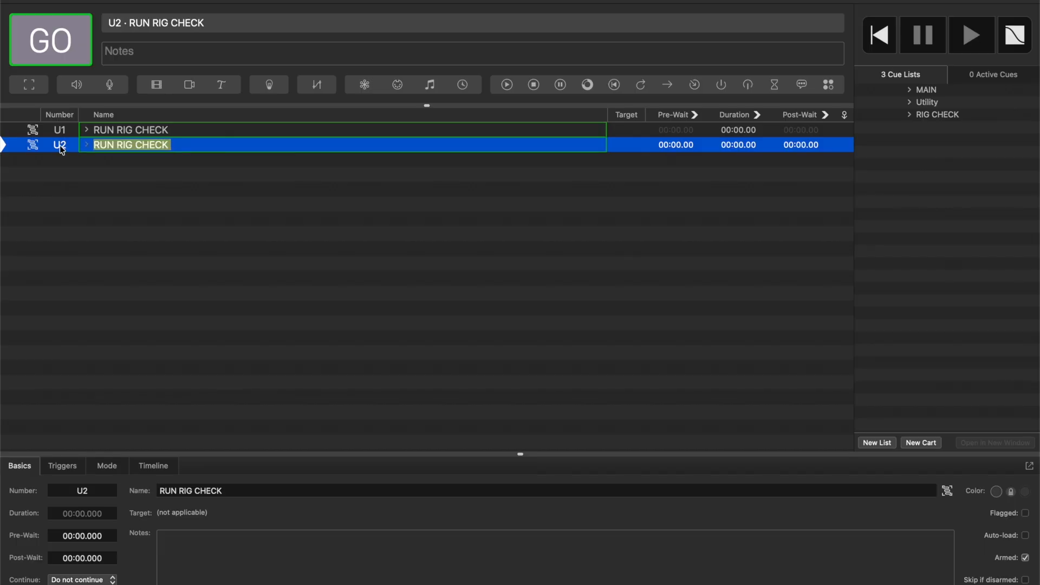
type("FINISH RIG CHECK")
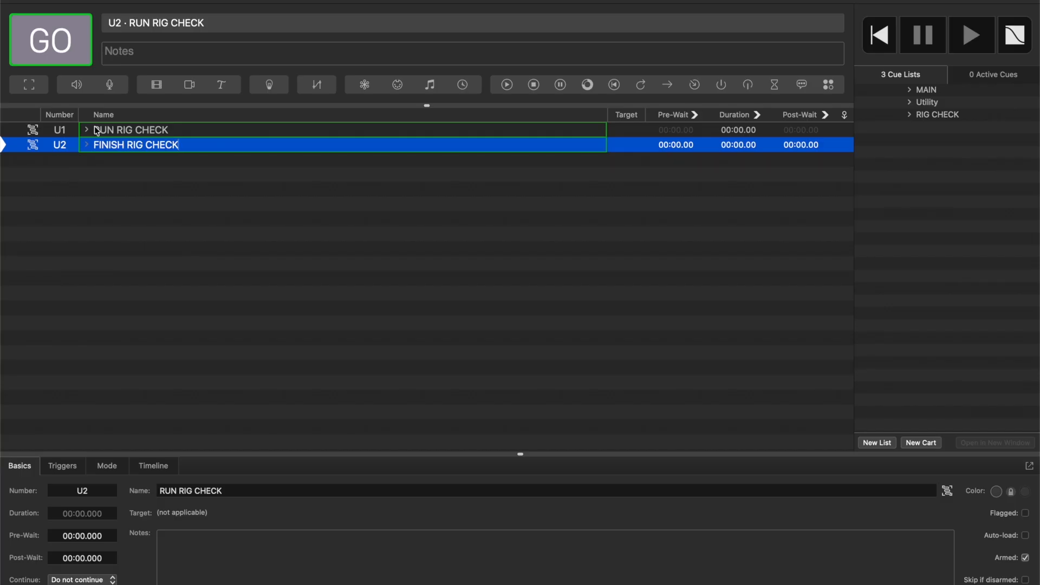
In FINISH RIG CHECK, delete the "go to CHECK SPEAKERS" cue and set the "change cue list" script's list name to "MAIN".
left_click(88, 145)
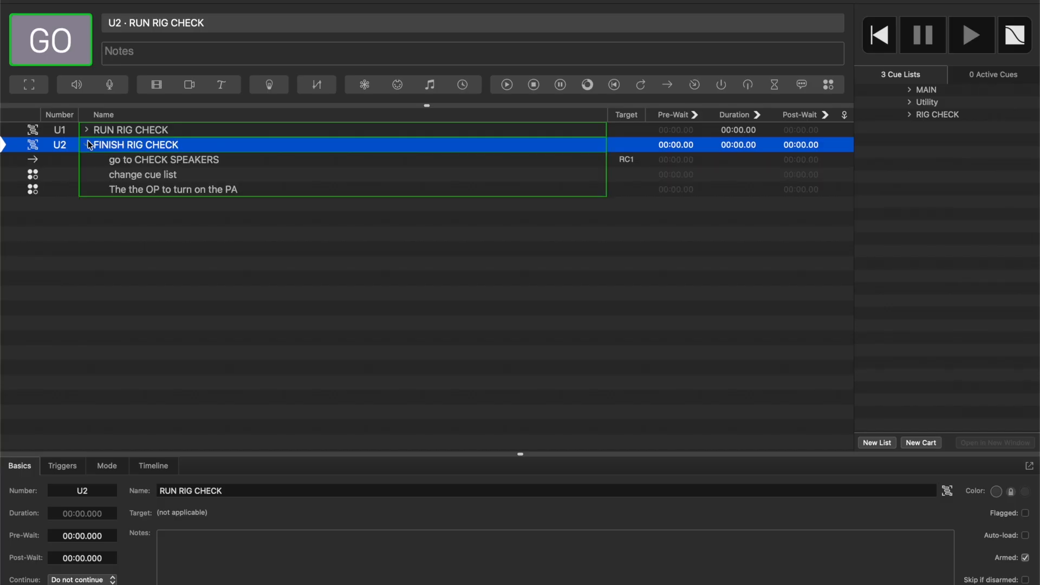
left_click(183, 161)
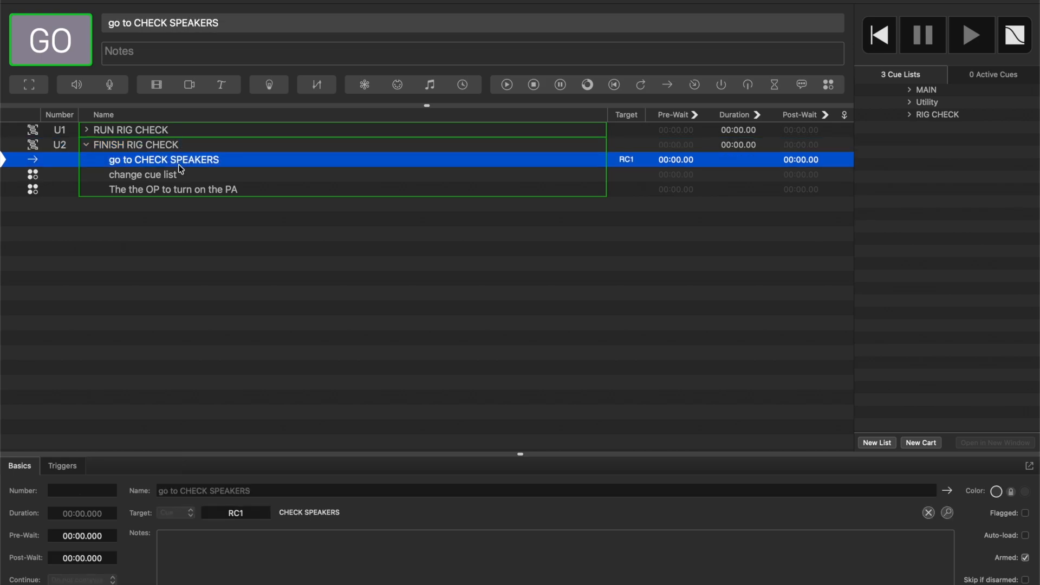
key("Delete")
left_click_drag(261, 499, 222, 500)
type("MAIN")
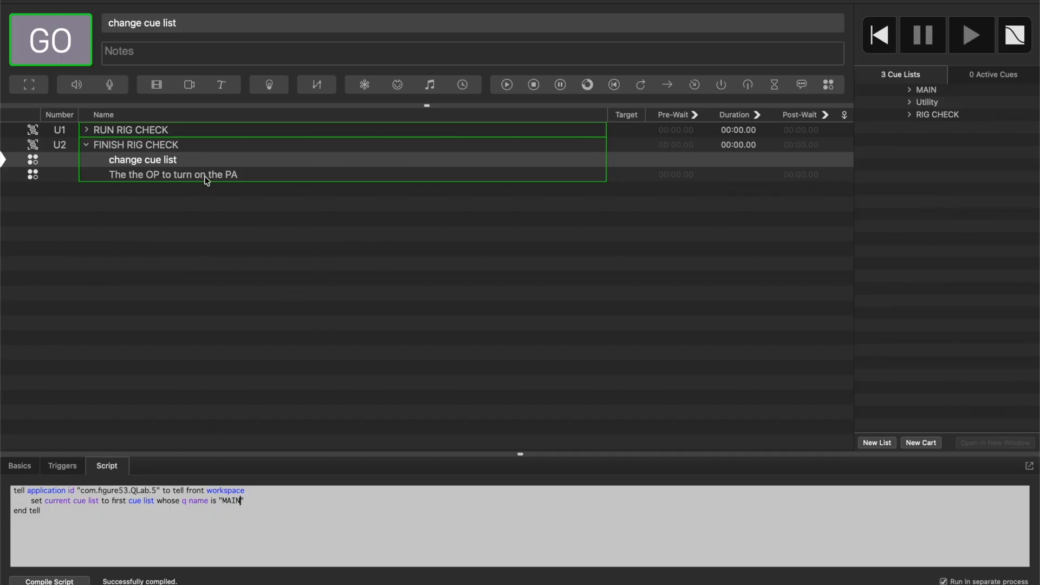
Replace the dialog message in FINISH RIG CHECK's last Script cue with "HAVE A GOOD SHOW!" and collapse the group.
left_click(207, 177)
left_click_drag(44, 560, 72, 496)
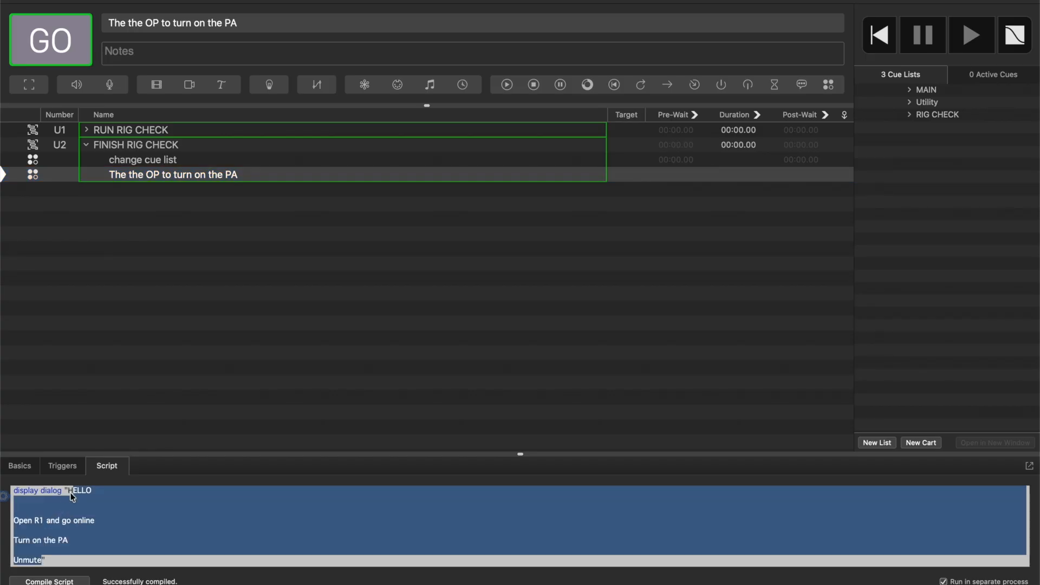
key("BackSpace")
type("HAVE A GOOD SHOW")
key("BackSpace")
type("!")
key("Right")
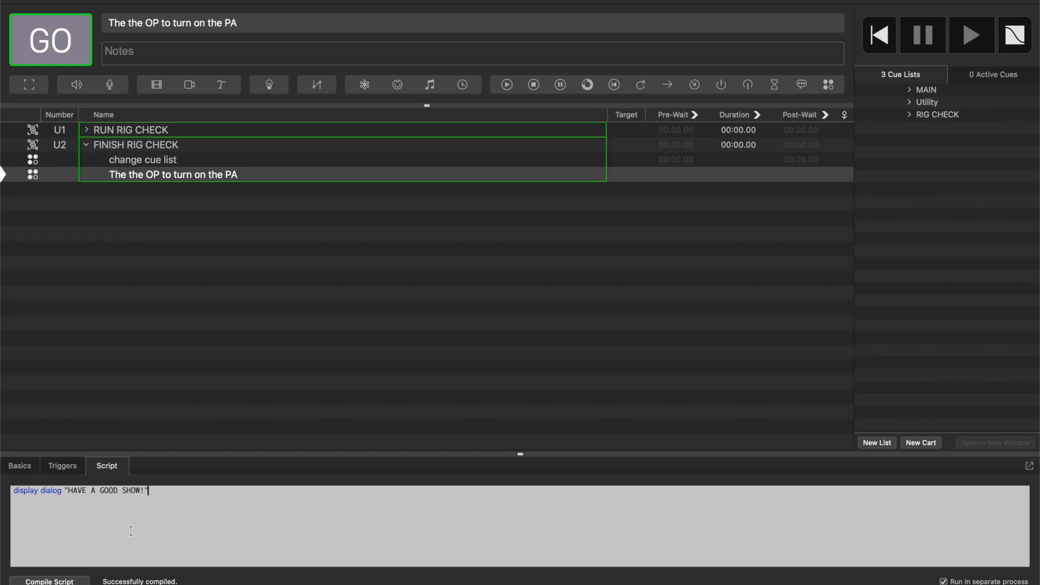
left_click(86, 144)
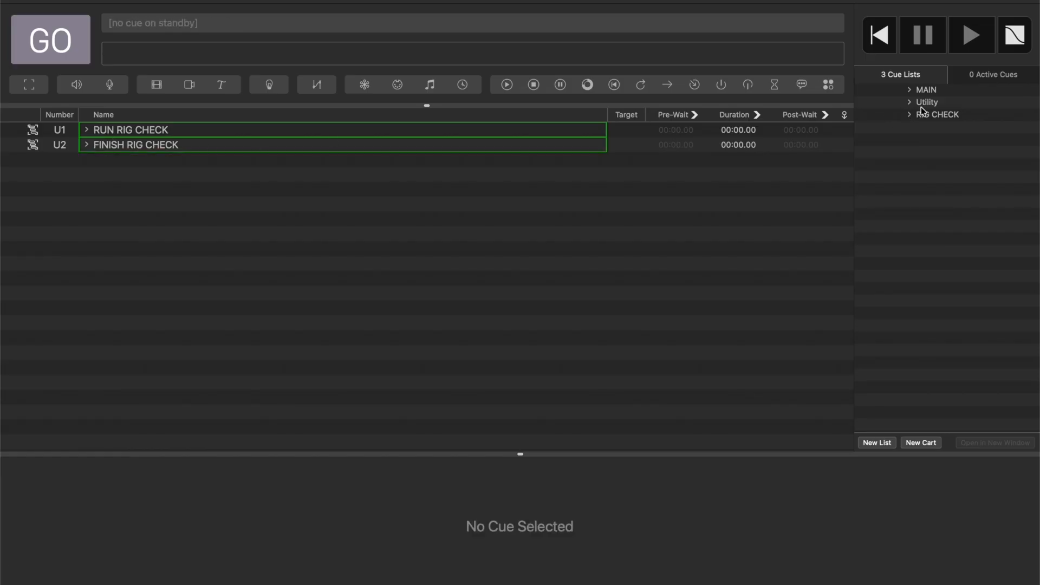
Duplicate the RIG CHECK list's CHECK OSC TO D3 group as cue RC4, named GO TO MAIN.
left_click(932, 116)
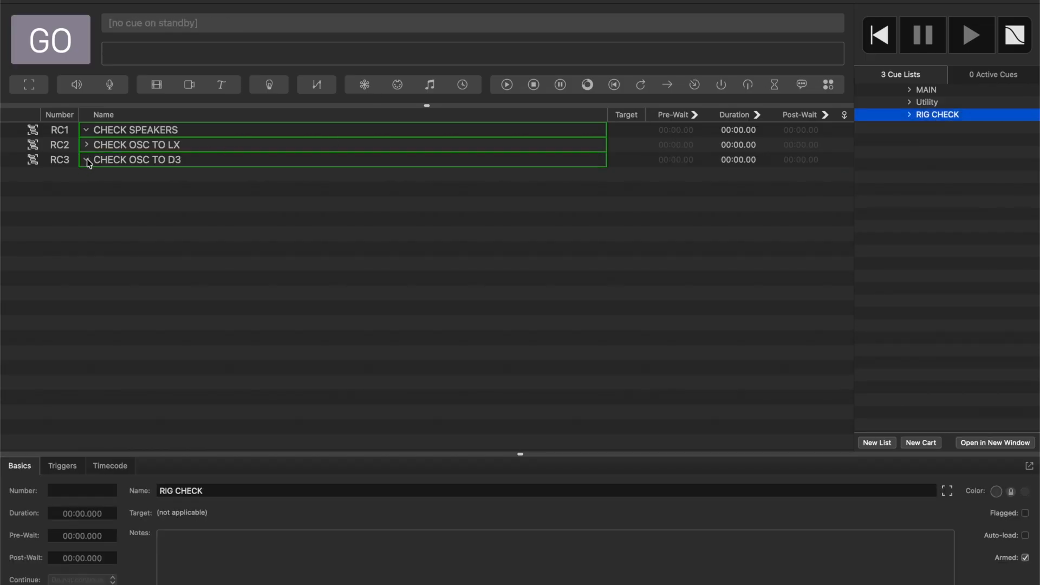
left_click(113, 163)
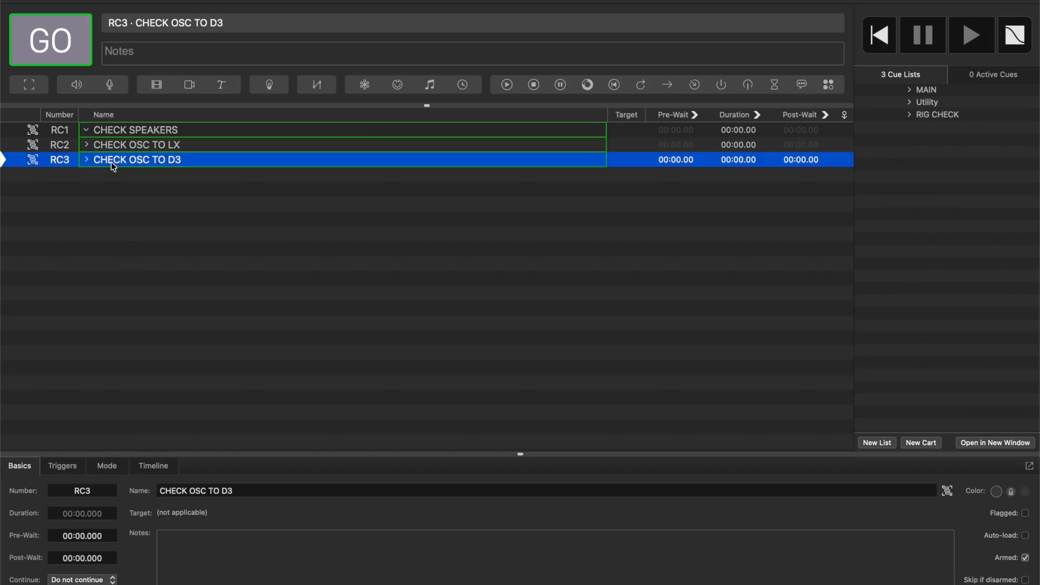
key("super+d")
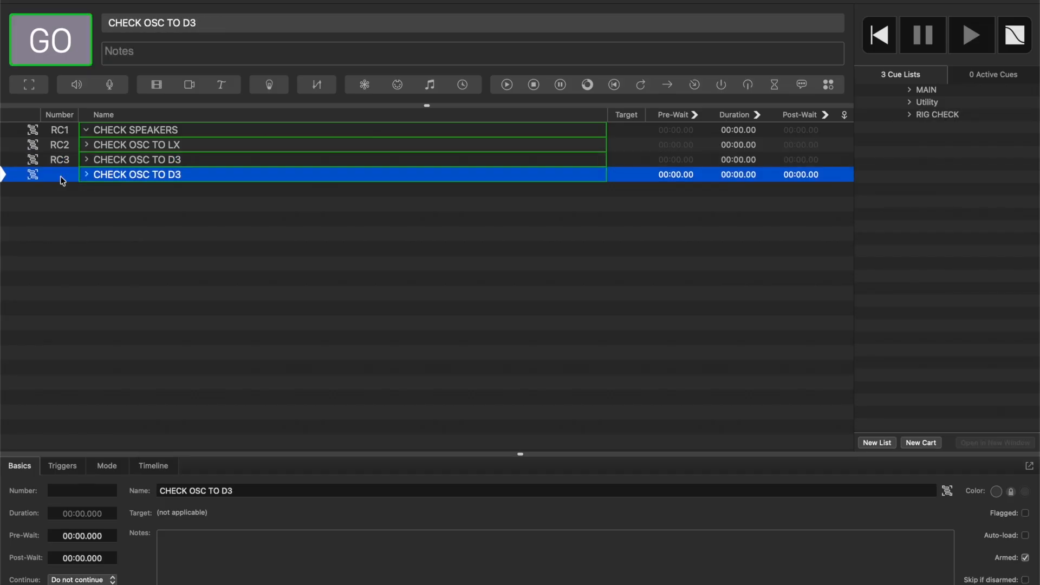
type("RC4")
key("Return")
double_click(168, 174)
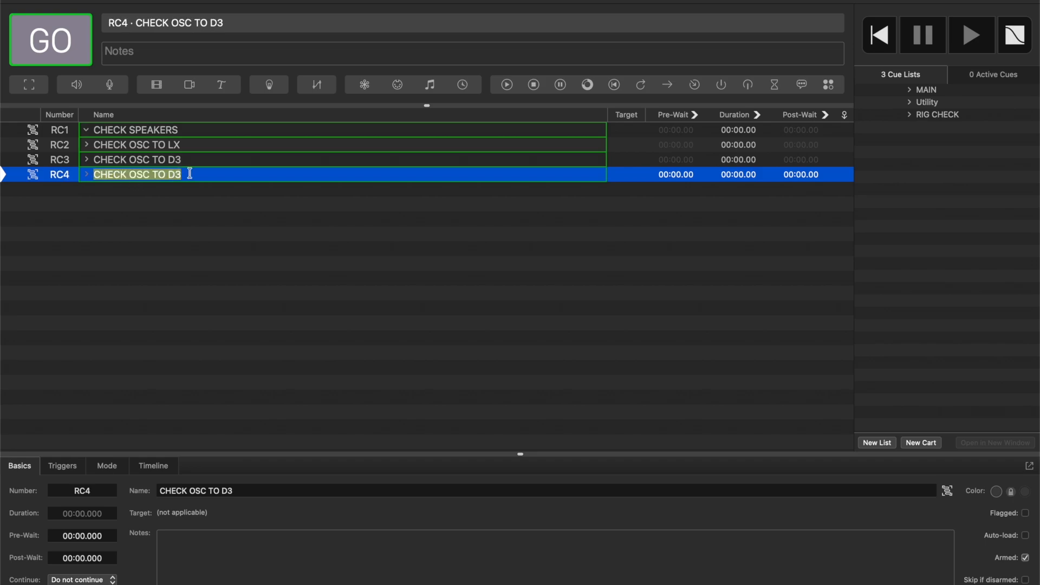
type("GO TO MAIN")
key("Return")
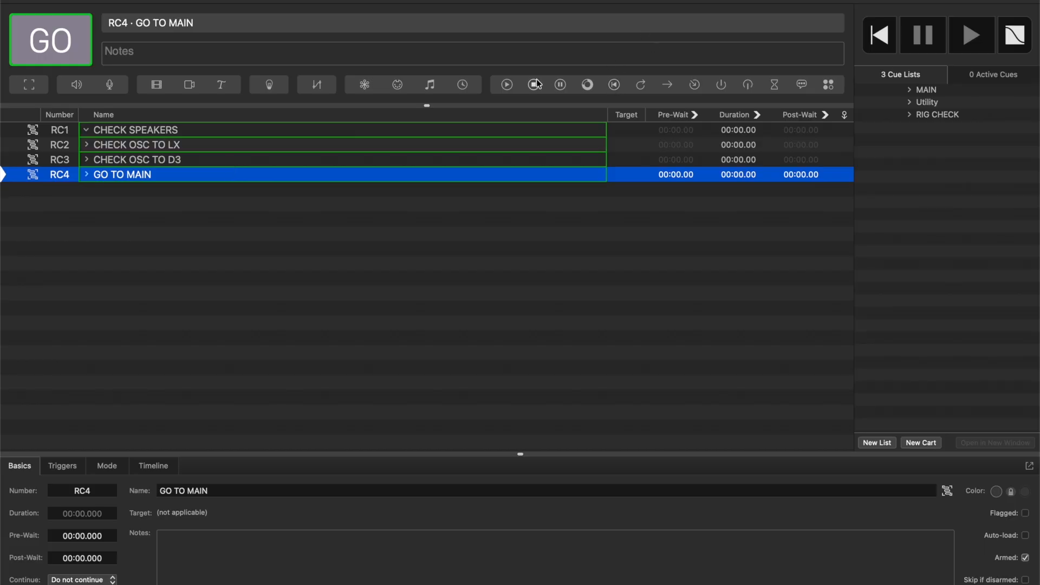
Add a Start cue inside the GO TO MAIN group and set its target to U2.
left_click_drag(510, 87, 165, 184)
left_click(89, 176)
left_click(120, 191)
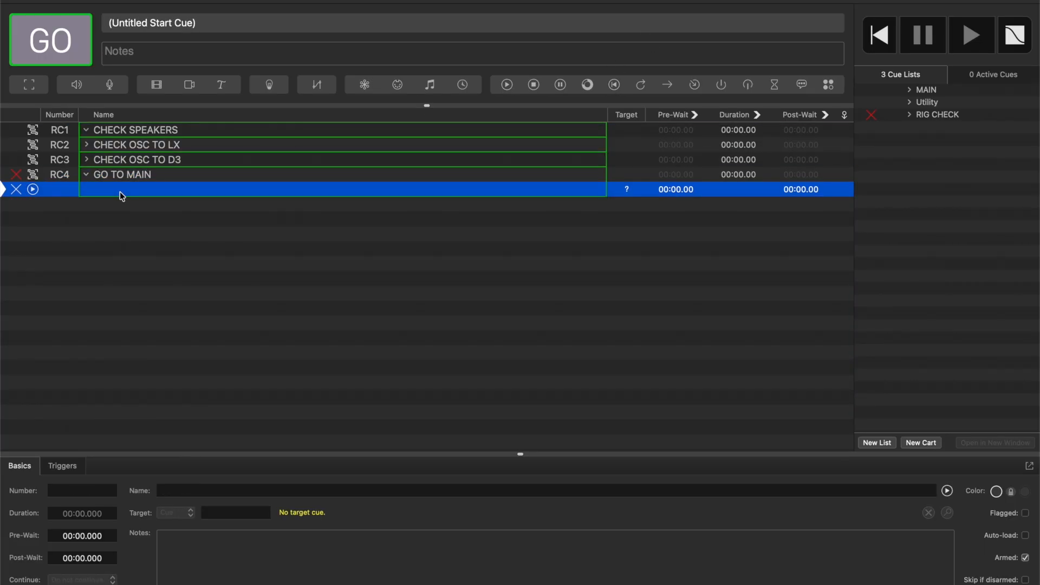
left_click(248, 514)
type("U2")
key("Return")
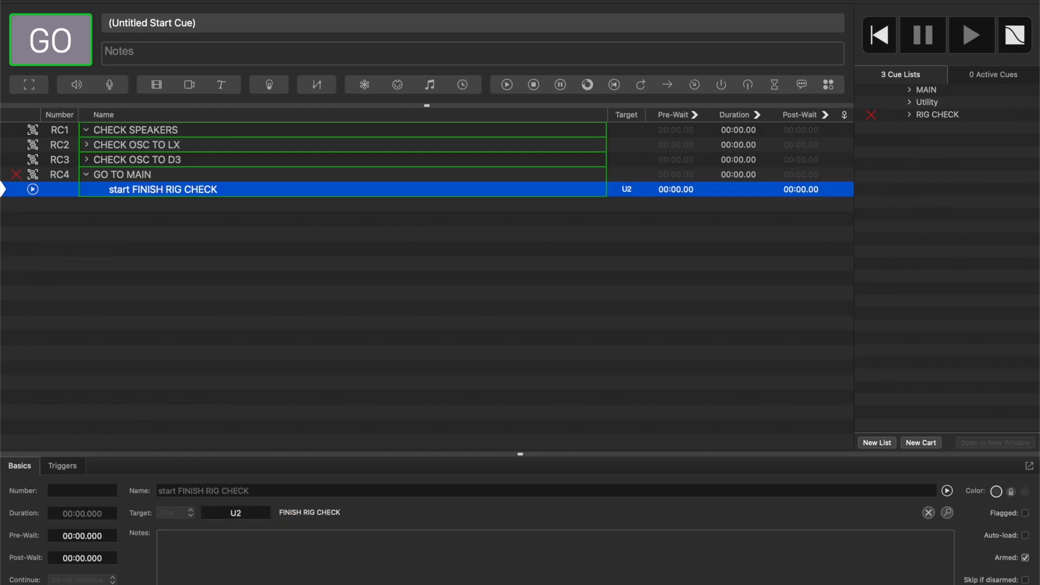
Test the rig check sequence from RC1 through GO TO MAIN, accept the dialog message, and stop all running cues.
left_click(151, 131)
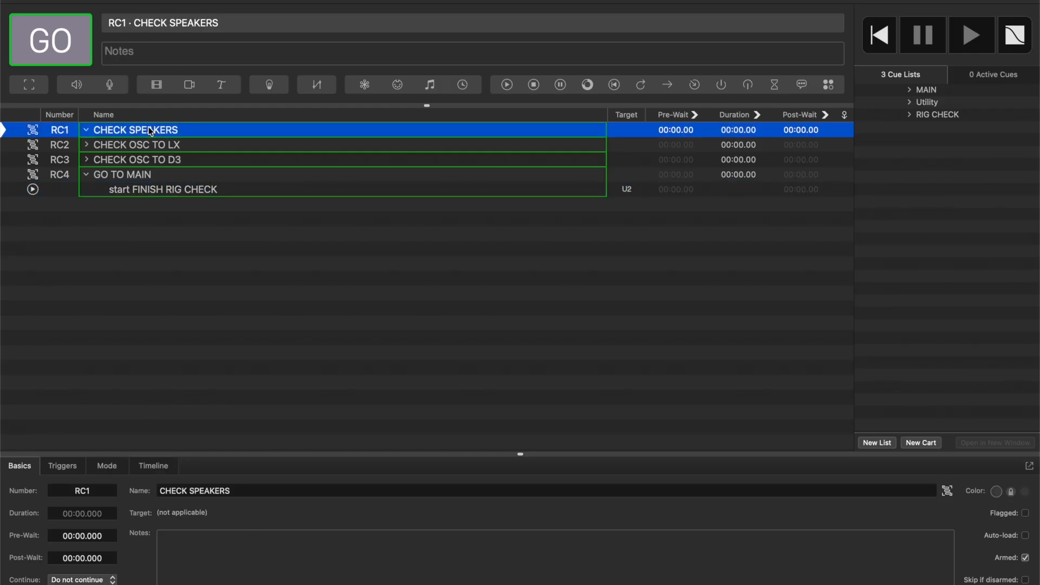
key("Down")
key("Down")
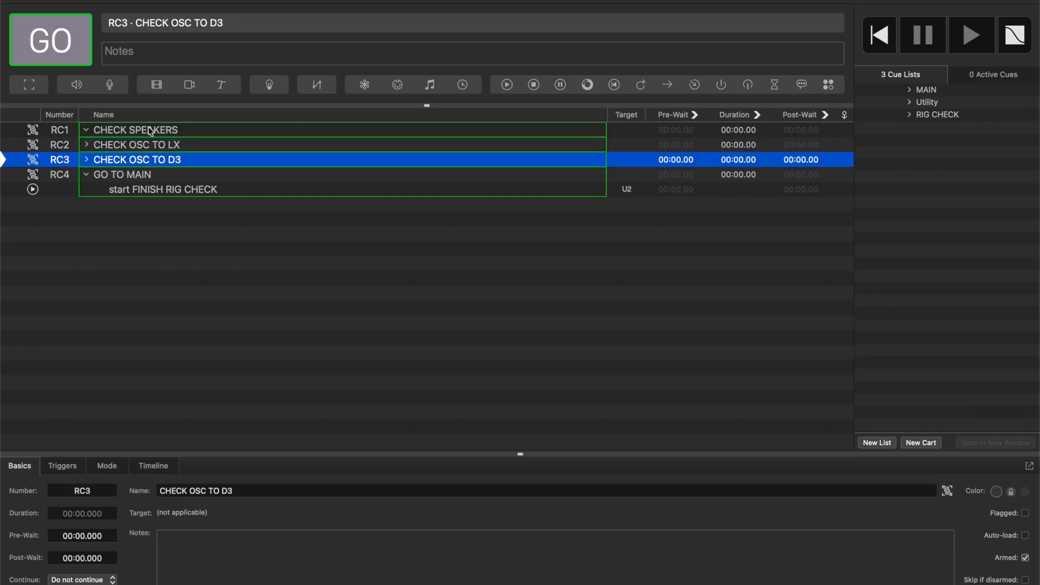
key("Down")
key("space")
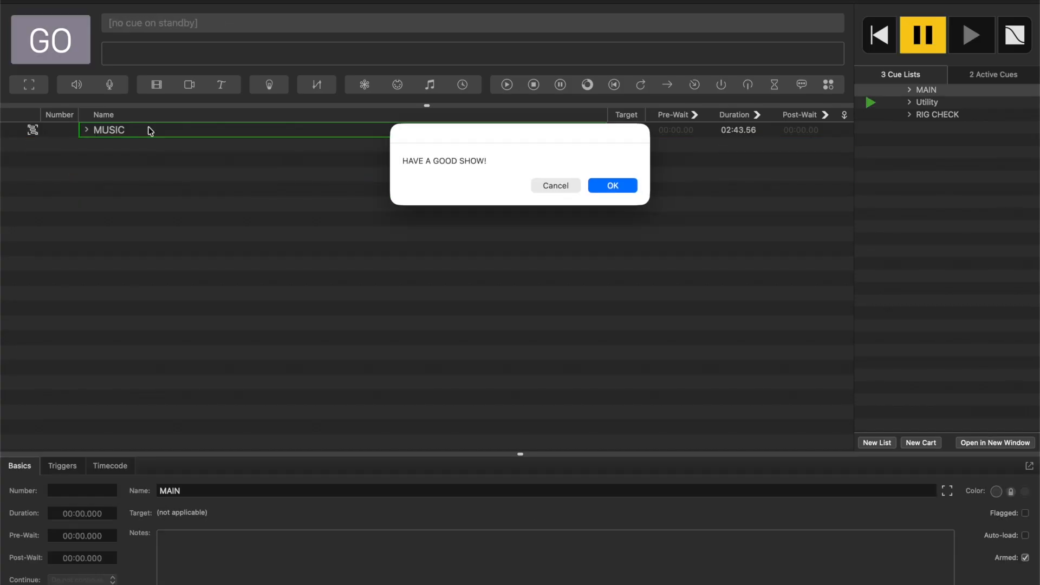
left_click(610, 186)
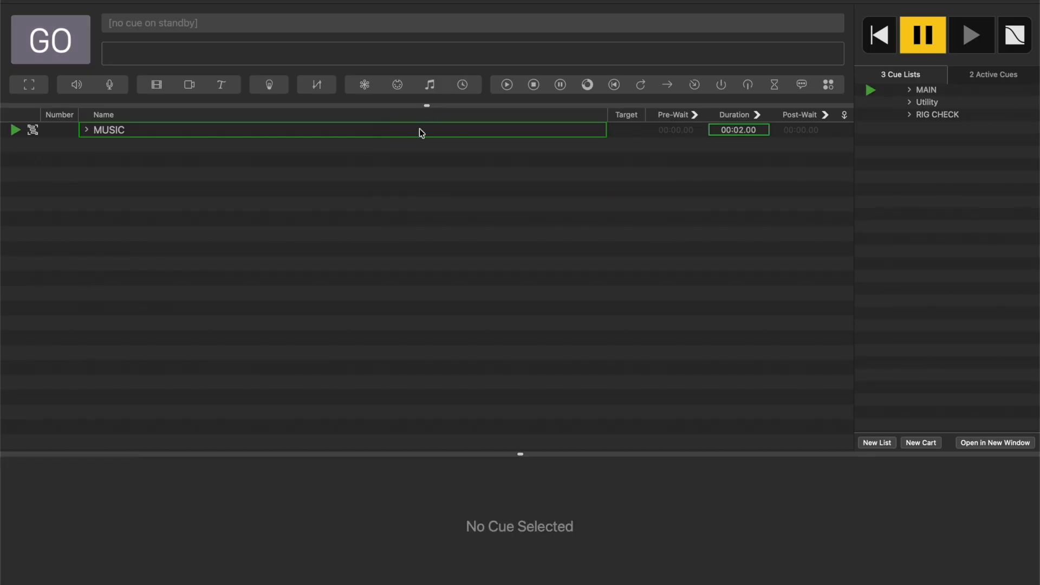
key("Escape")
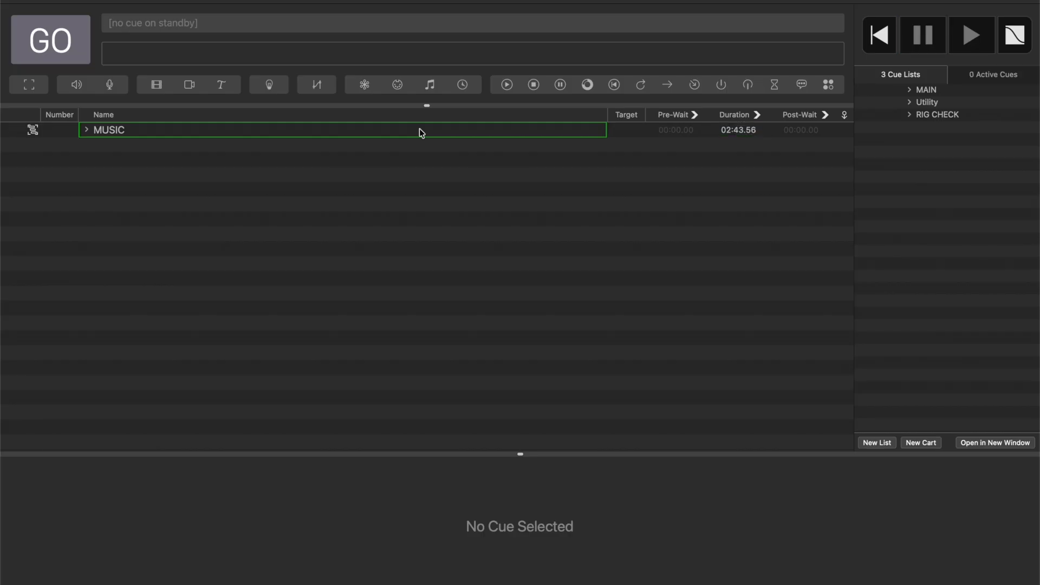